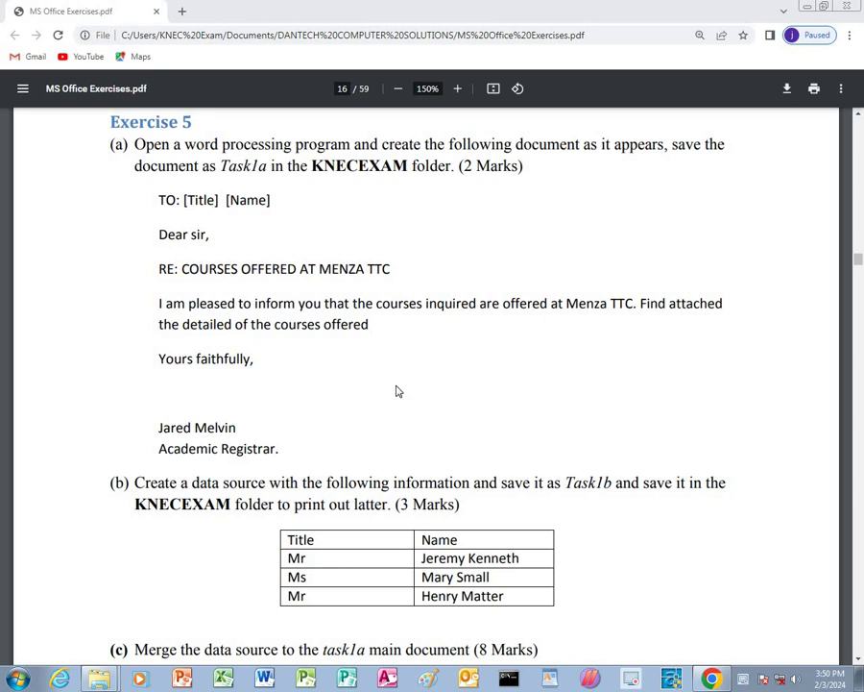
- Launch Word, dismiss the activation notice, and maximize the blank Document1 window
left_click(265, 678)
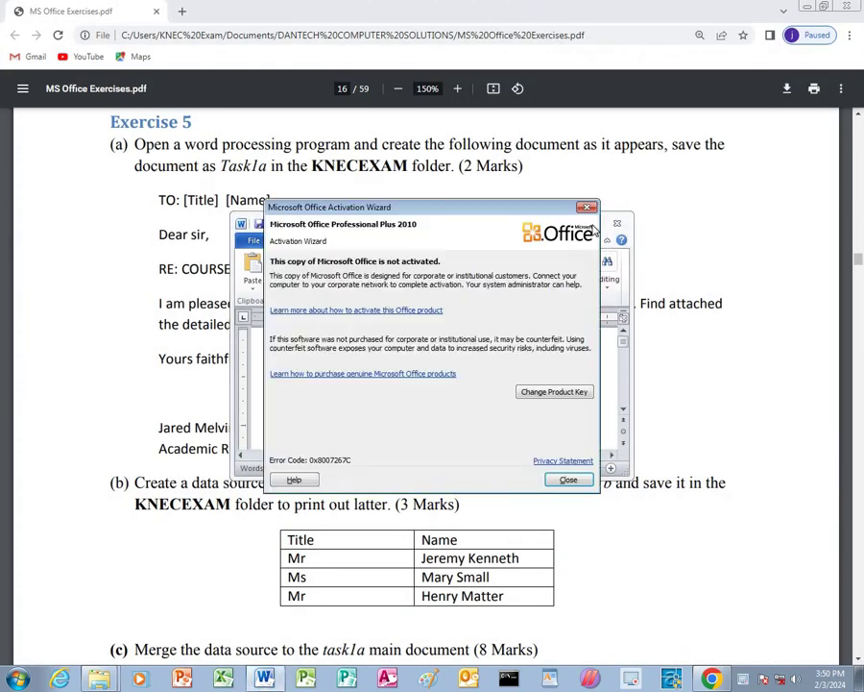
left_click(590, 208)
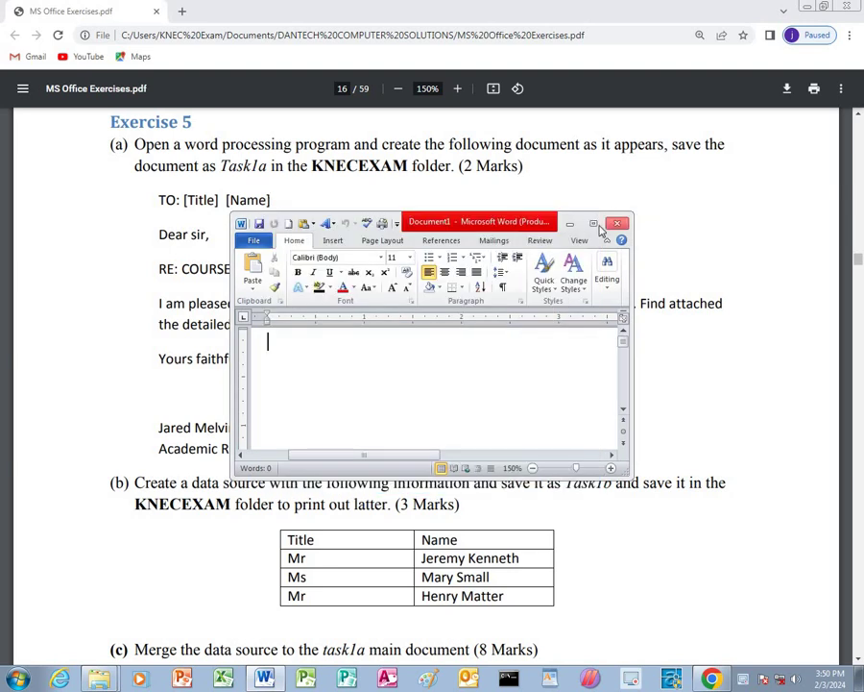
left_click(601, 224)
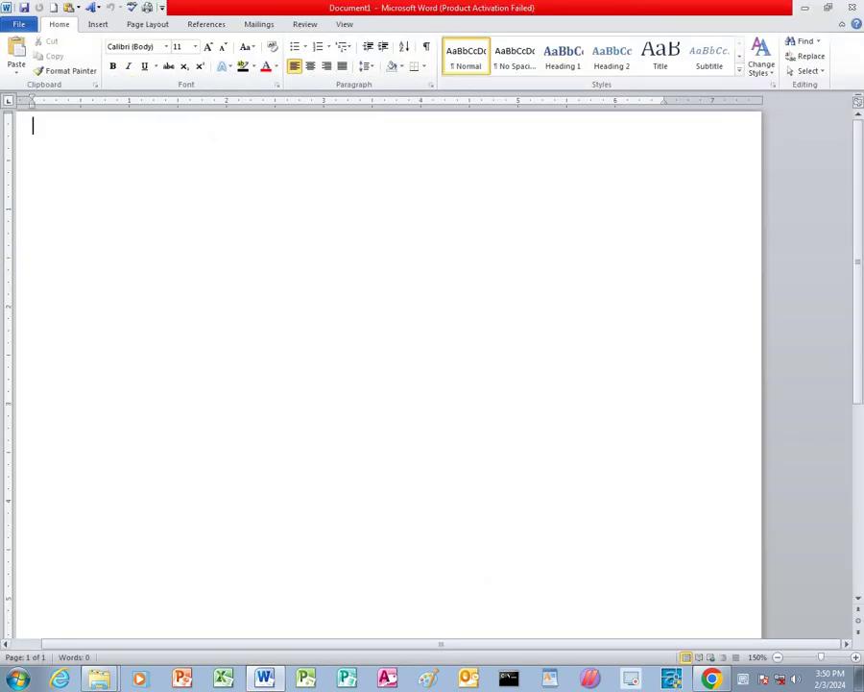
left_click(8, 644)
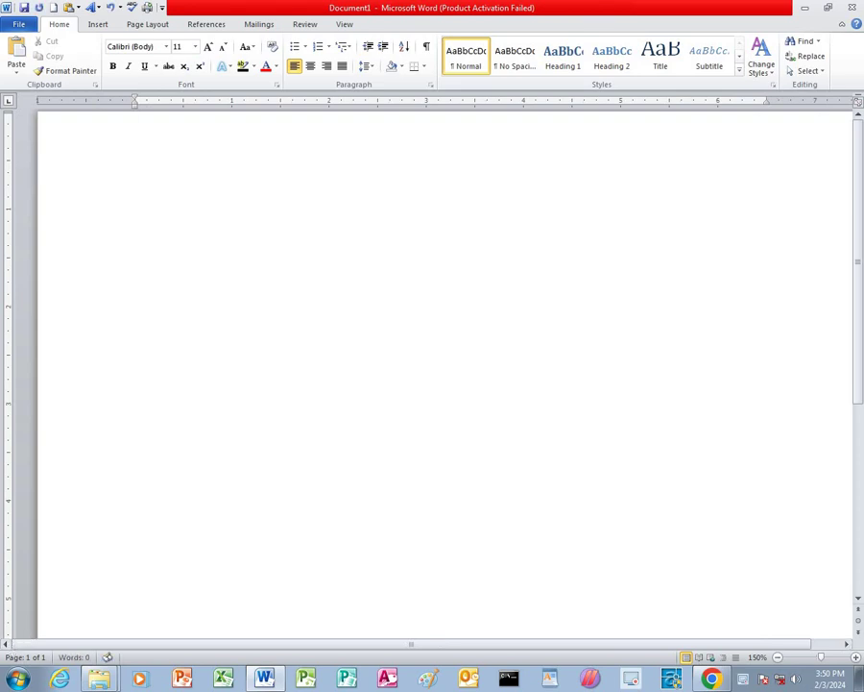
- Type the addressee line 'To: [Title] [Name]' followed by 'Dear Sir,' on the next line
type("t")
key("BackSpace")
type("To: [Title] [")
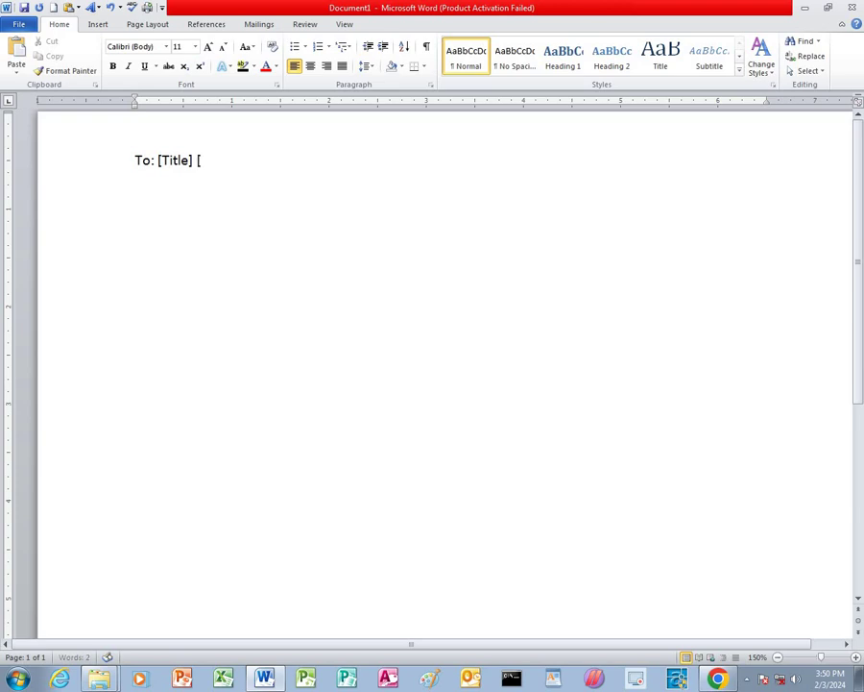
type("Name]")
key("Return")
type("D")
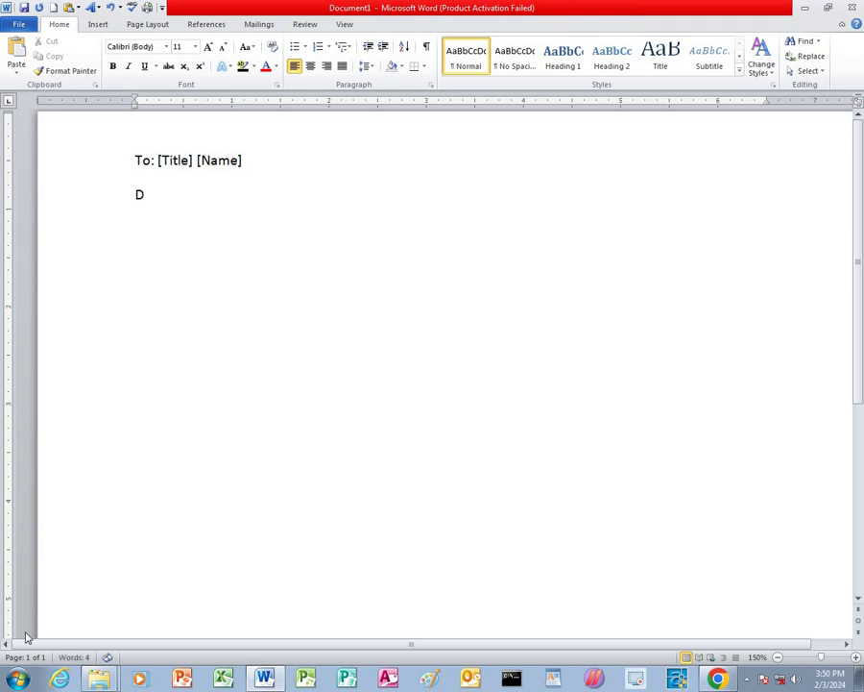
type("ear Sir,")
key("Return")
- Add the heading 'RE: COURSES OFFERED AT MENZA TTC' and begin the body with 'I a'
type("Re")
key("BackSpace")
type("E: COURD")
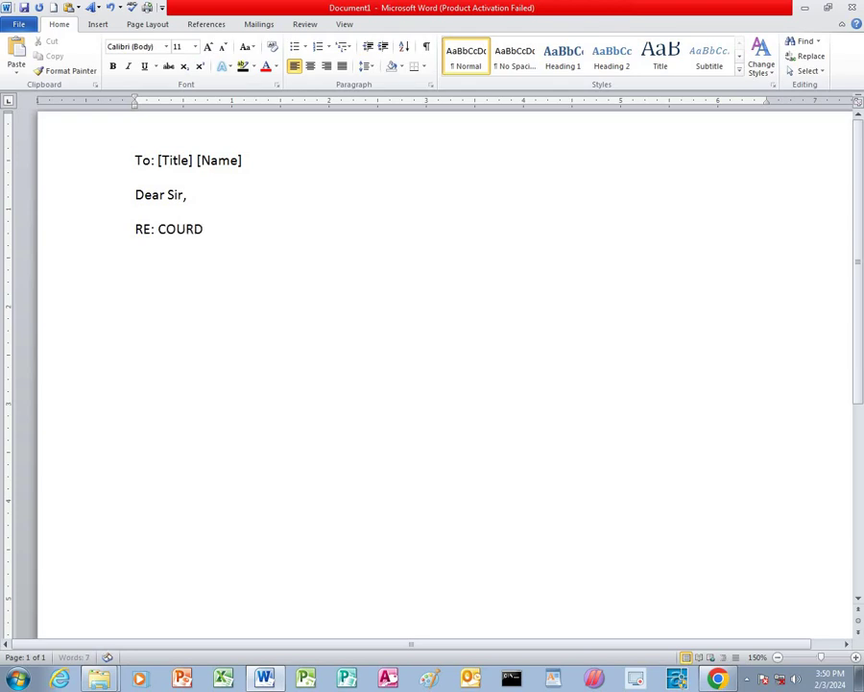
type("E")
key("BackSpace")
key("BackSpace")
type("SES OFFERED AT")
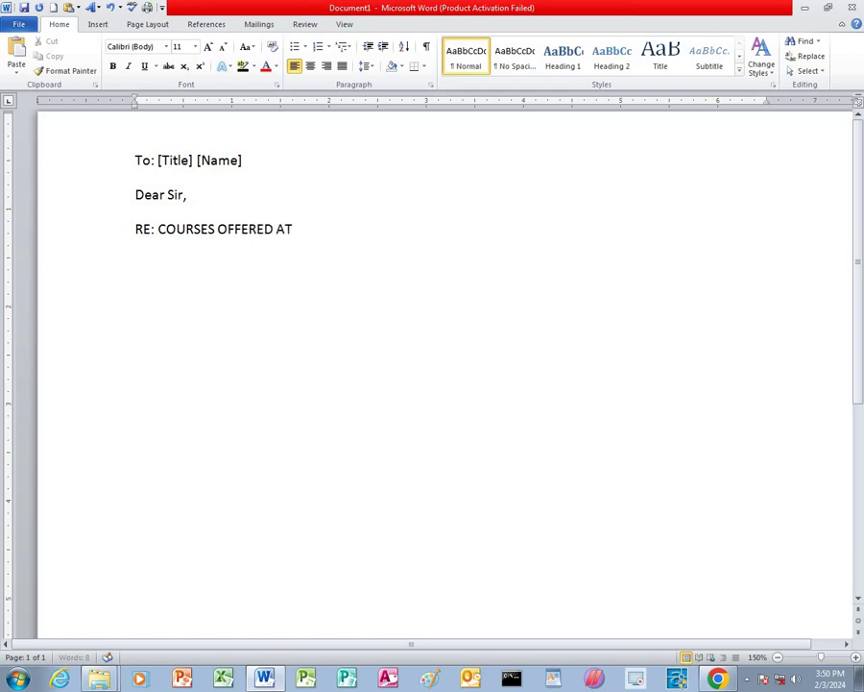
type(" MENZA")
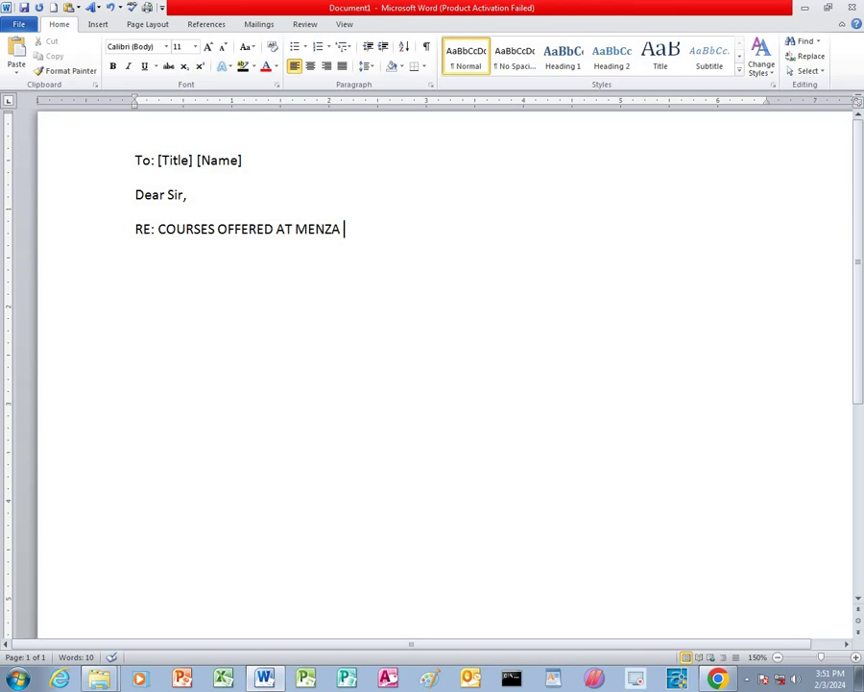
type(" TTC")
type("I an")
key("BackSpace")
- Type the body text saying the inquired courses are offered at Menza TTC, with details attached
type("m pleased to")
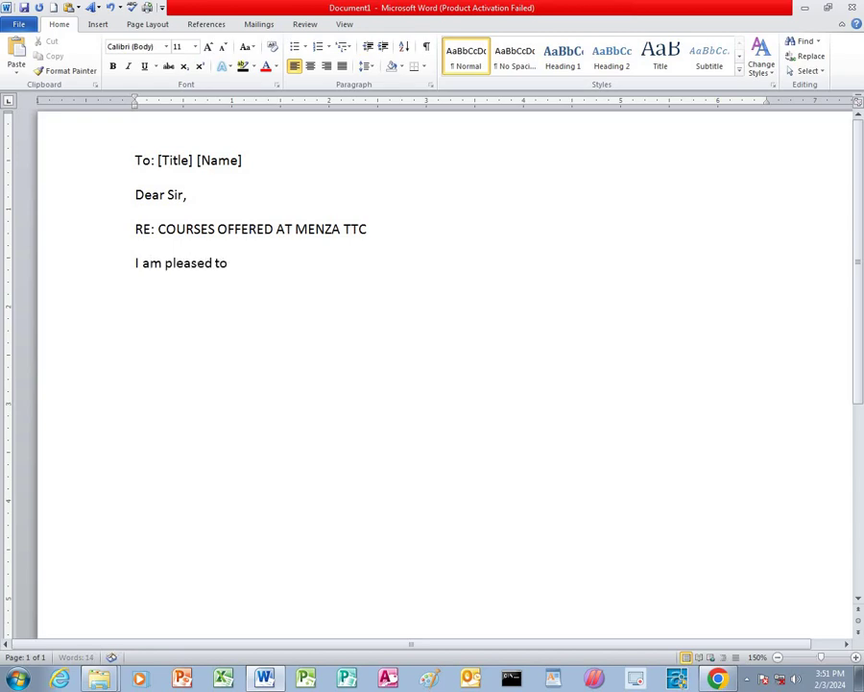
type(" inform you that ")
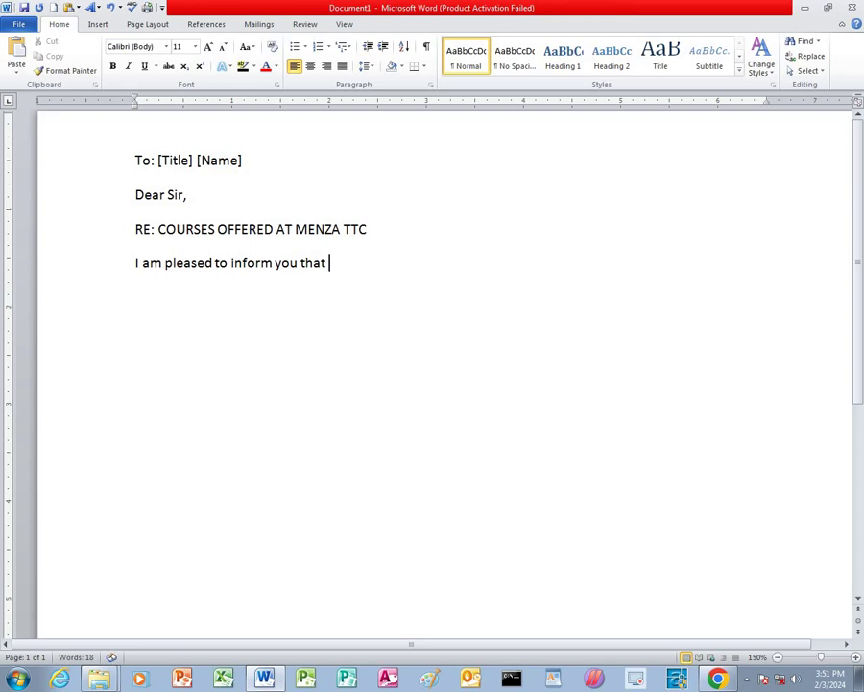
type("the courses")
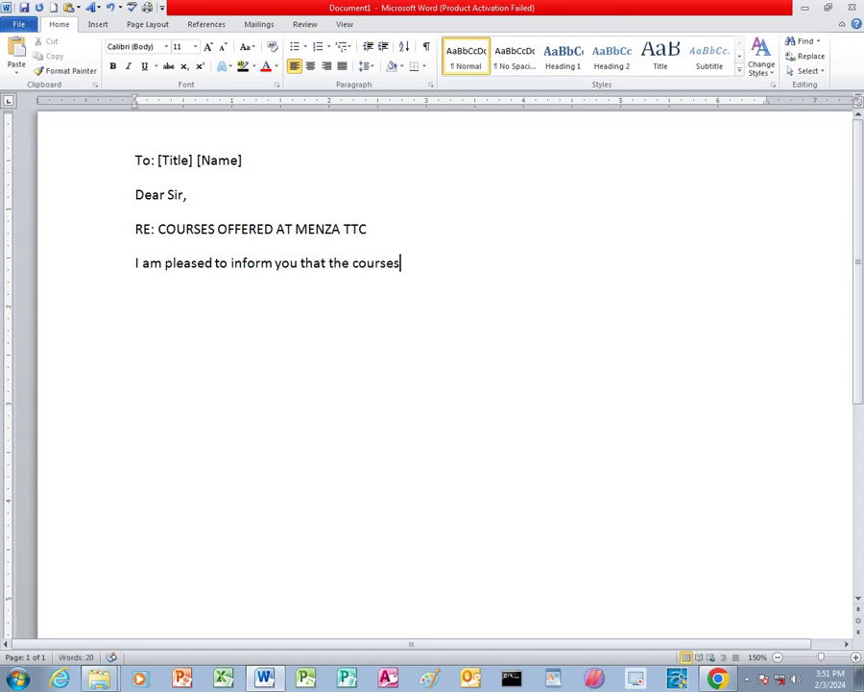
type(" inquired")
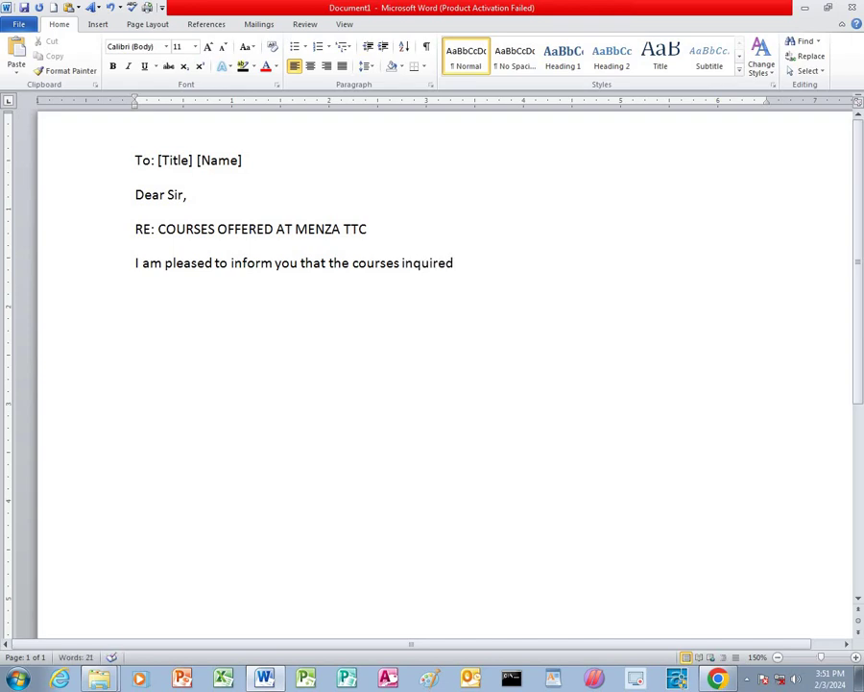
type(" are offered at")
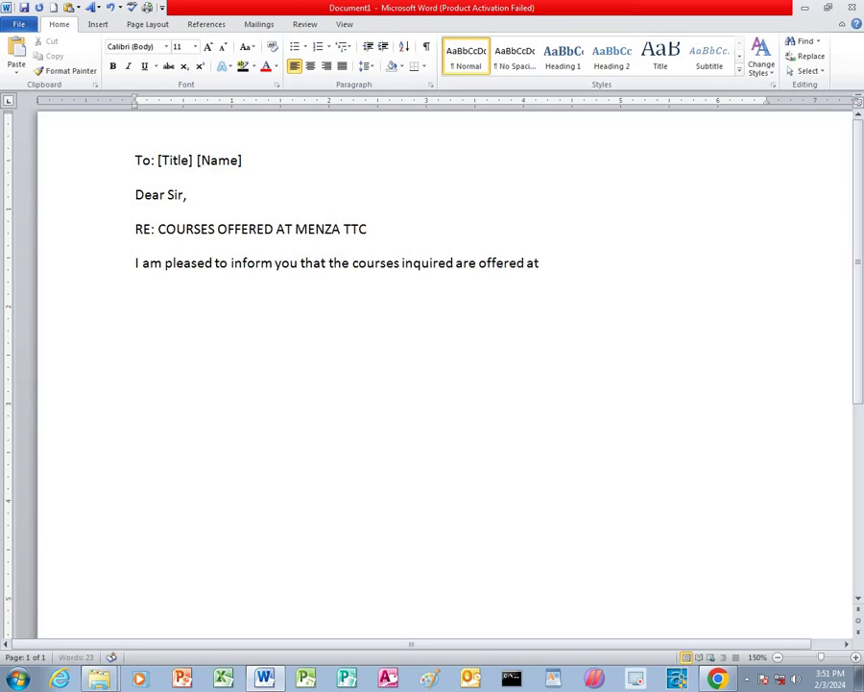
type(" Menza TTC")
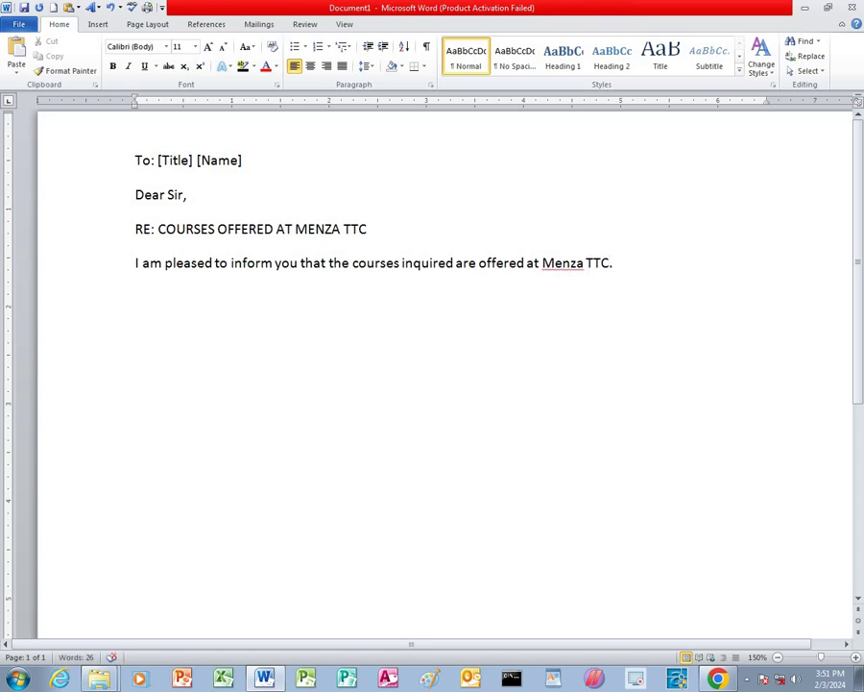
type(". Find attac")
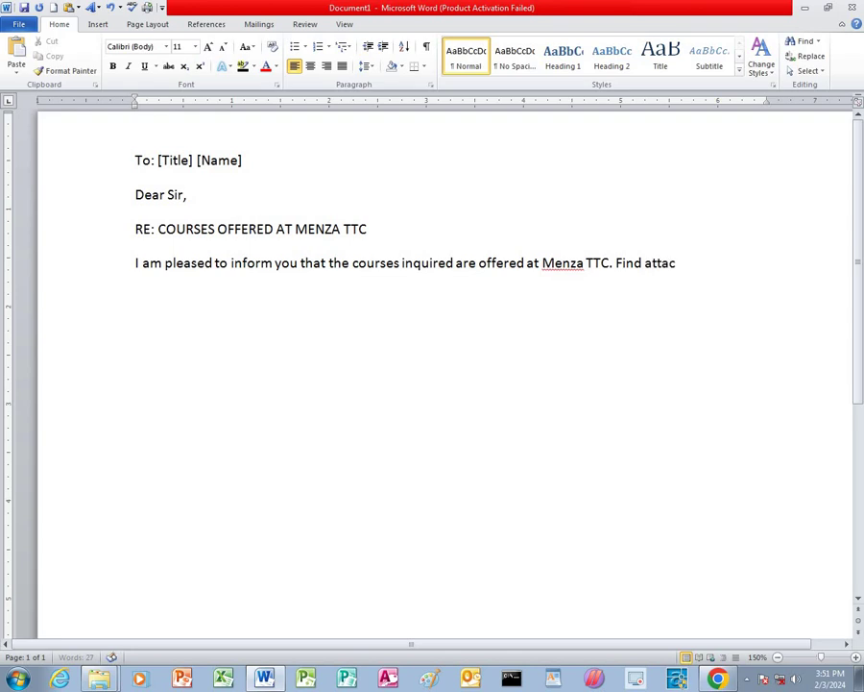
type("hed the ")
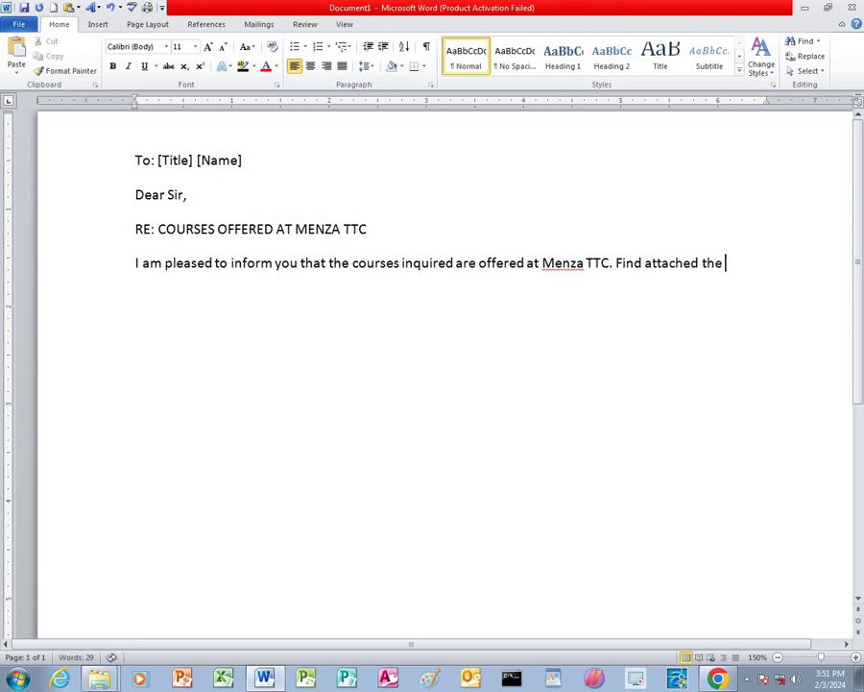
type("detaile")
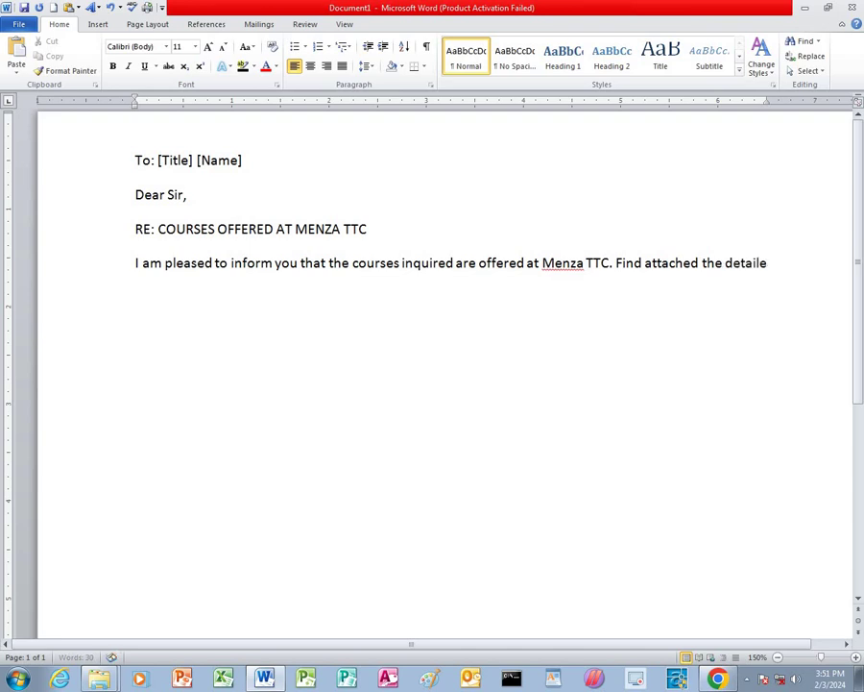
type("d ")
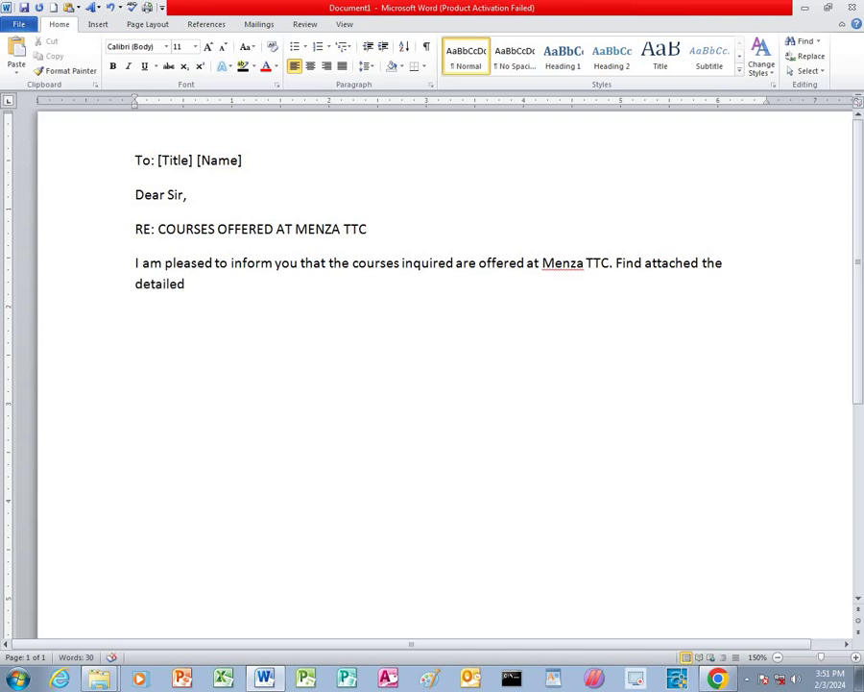
type("of the courses offer")
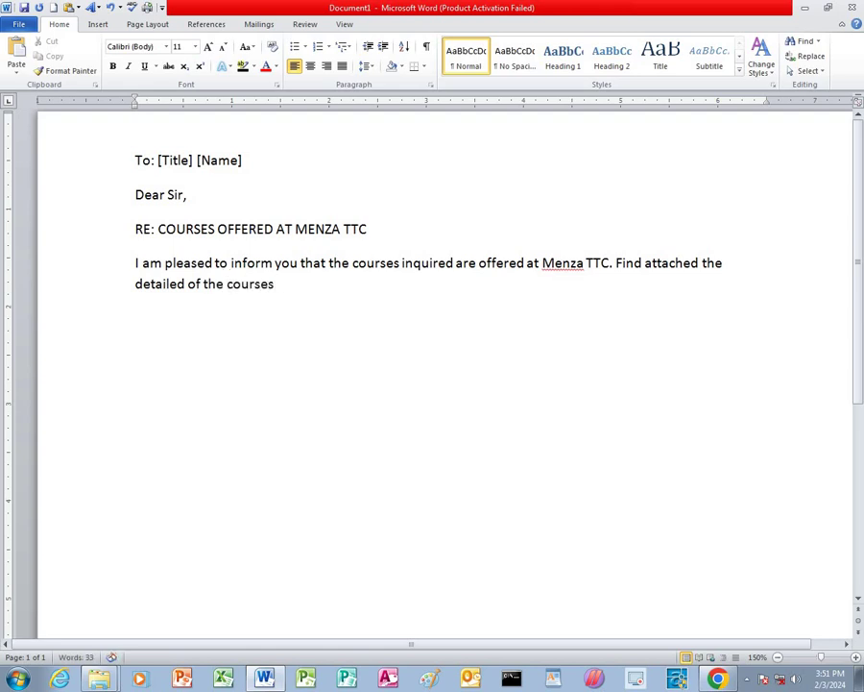
type("ed.")
- Add the closing 'Yours faithfully', the signatory's name, and 'Academic Registrar.' on separate lines
key("Return")
key("Return")
type("Yours faithfully,")
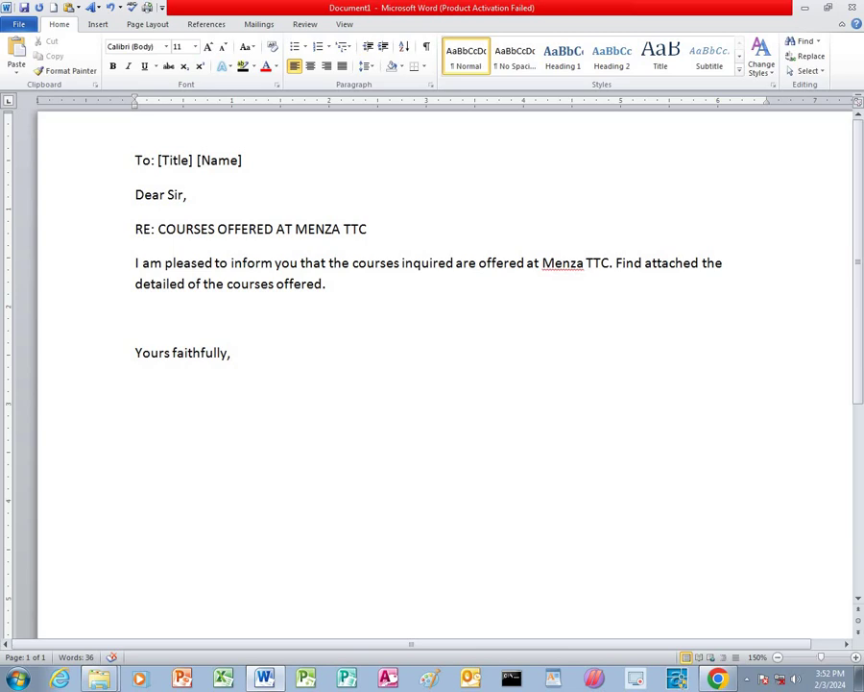
key("Return")
key("Return")
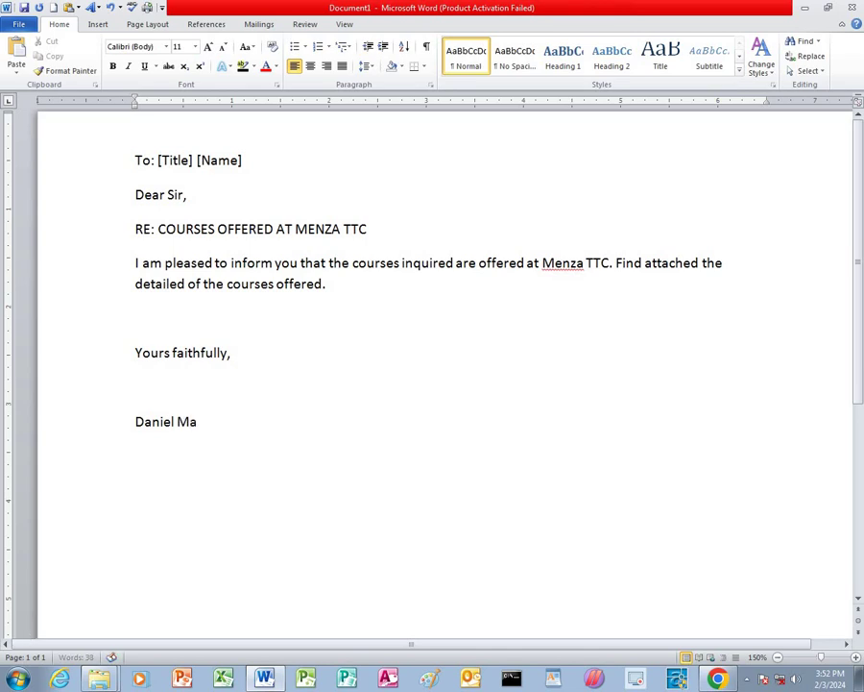
key("Return")
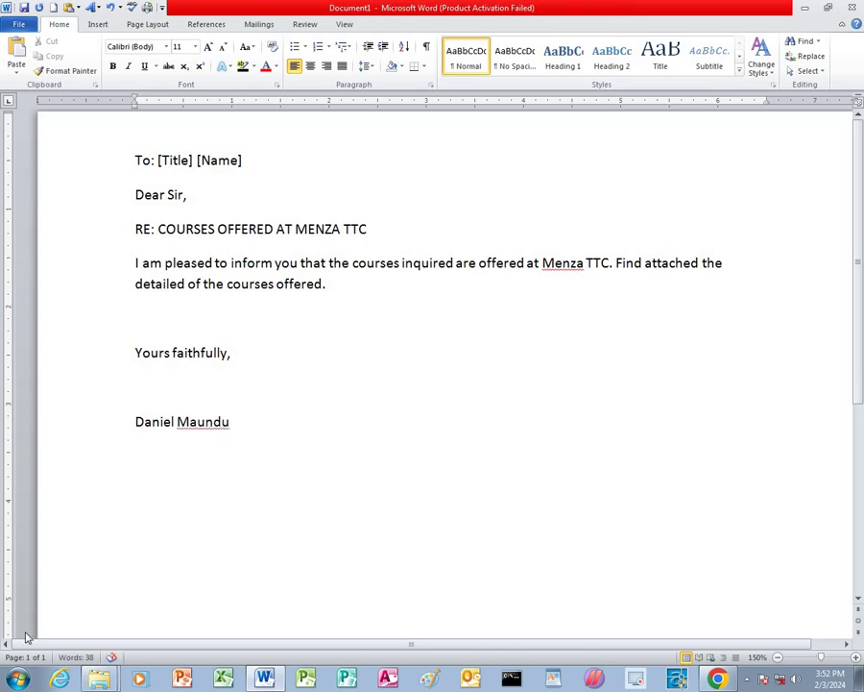
type("Acada")
key("BackSpace")
type("emic")
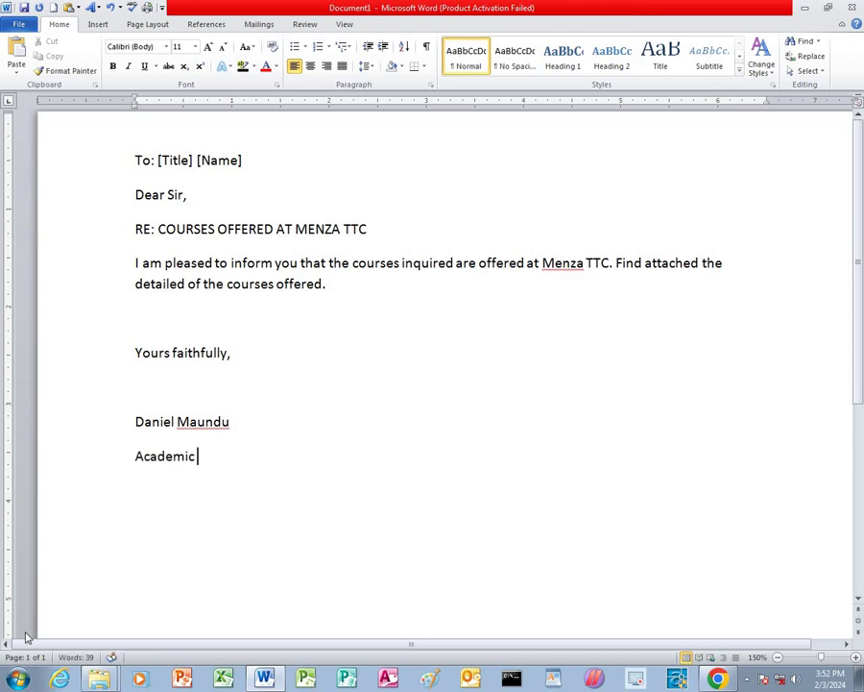
type(" Regist")
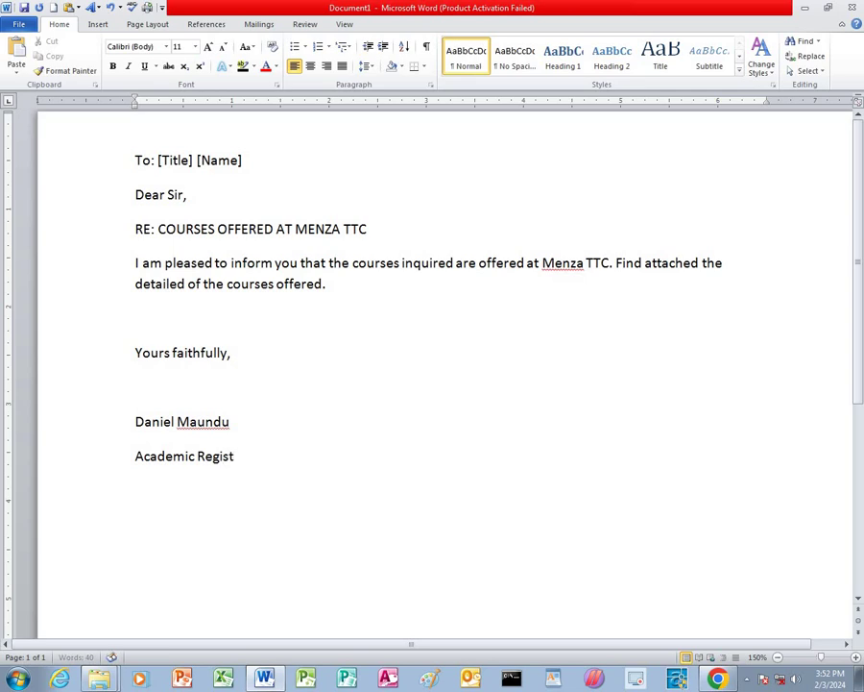
type("rar.")
- Ignore the spelling flags on the surname and Menza, and the grammar flag on 'Academic Registrar.'
right_click(225, 423)
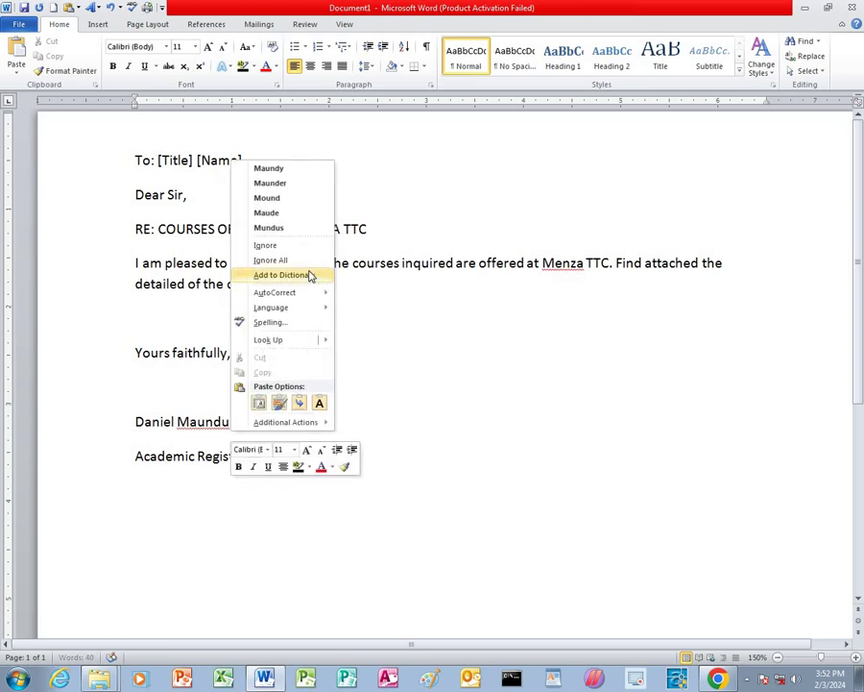
left_click(304, 261)
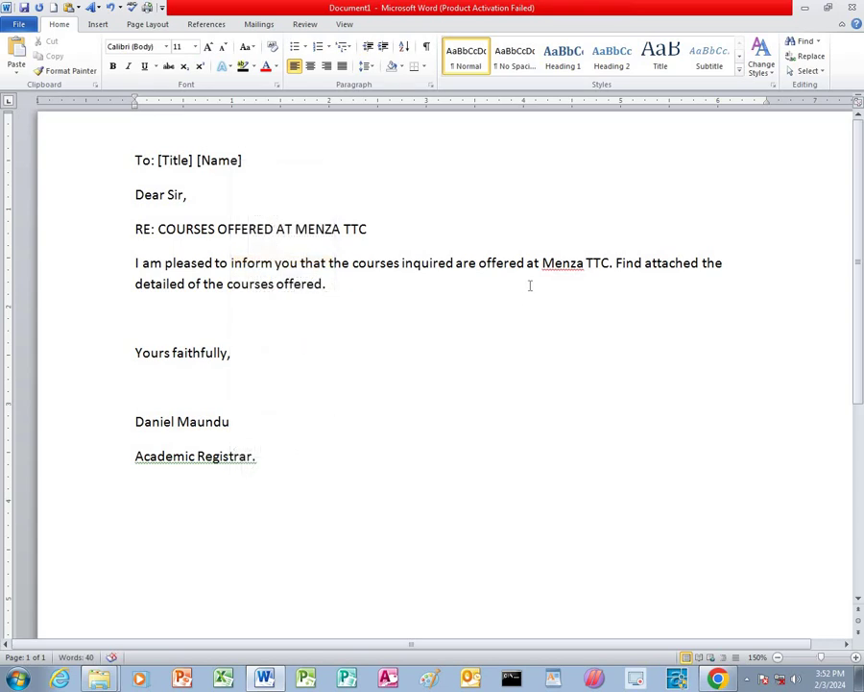
right_click(566, 263)
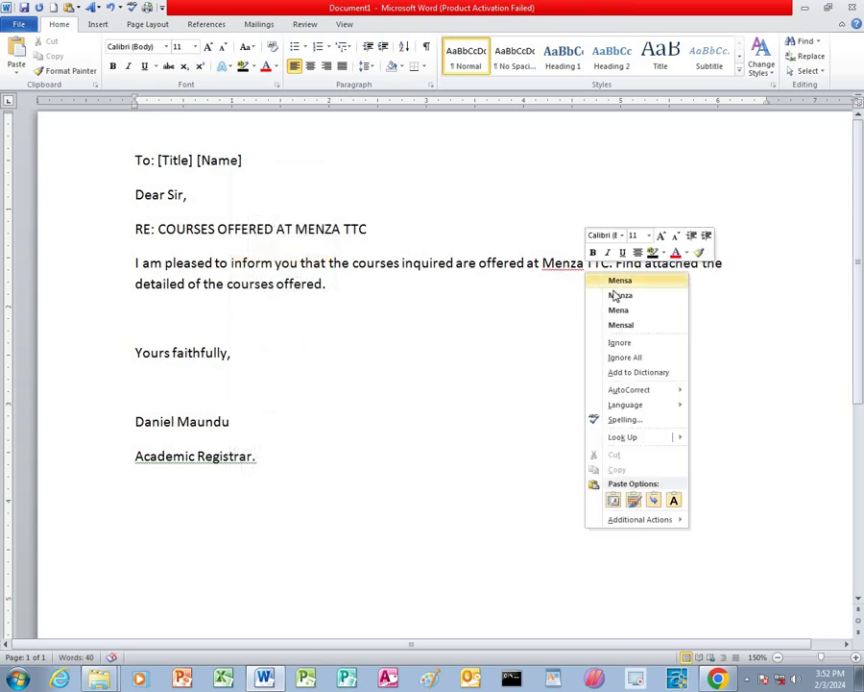
left_click(630, 357)
right_click(239, 461)
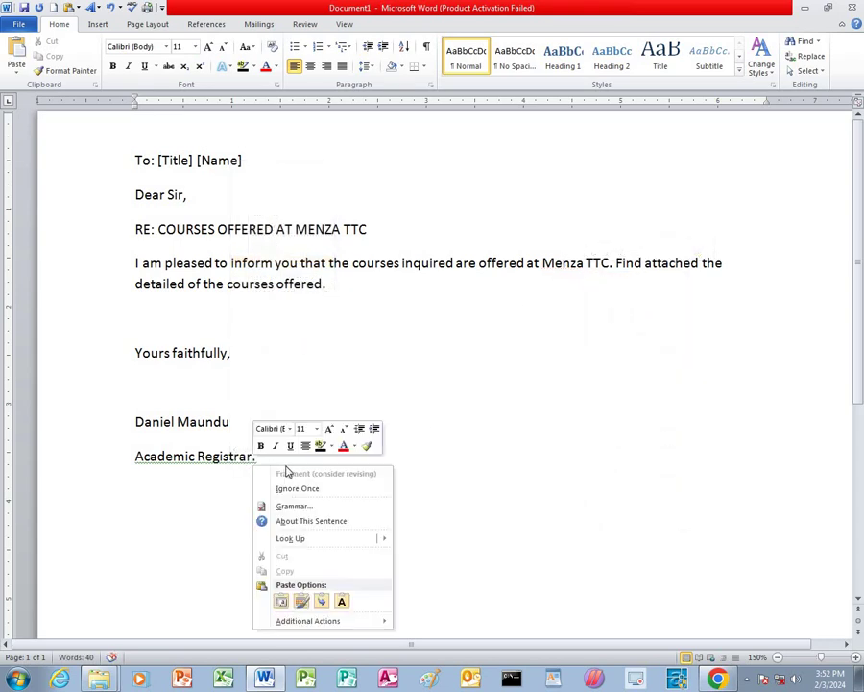
left_click(272, 493)
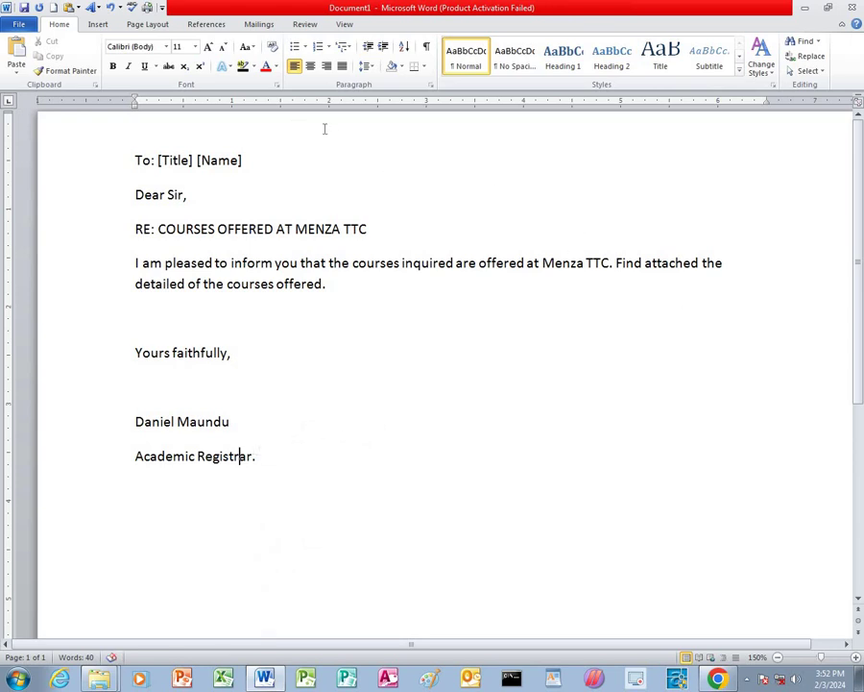
- Save the letter as 'Task 1a' in the Desktop's DANTECH COMPUTER SOLUTIONS folder
left_click(19, 24)
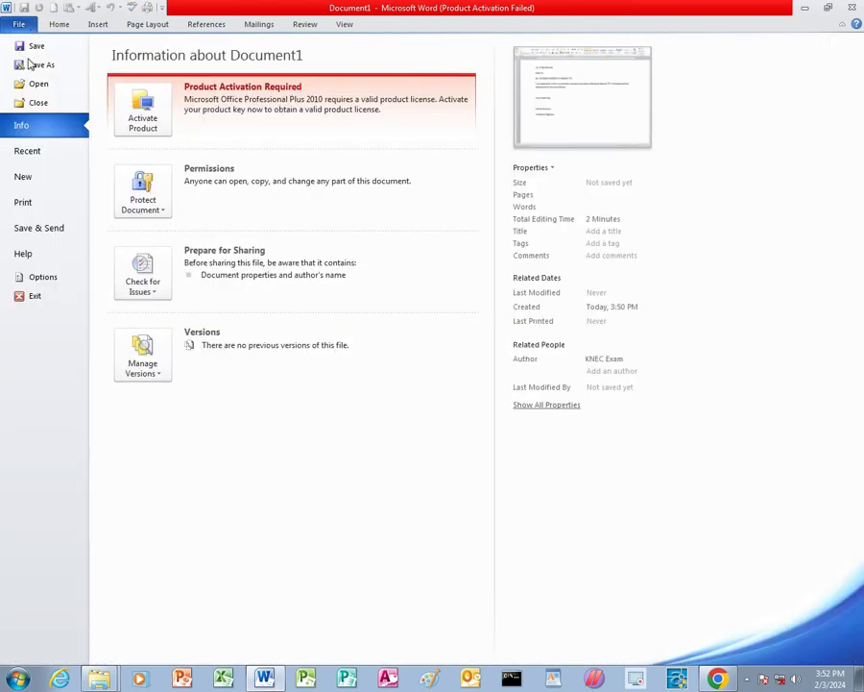
left_click(43, 66)
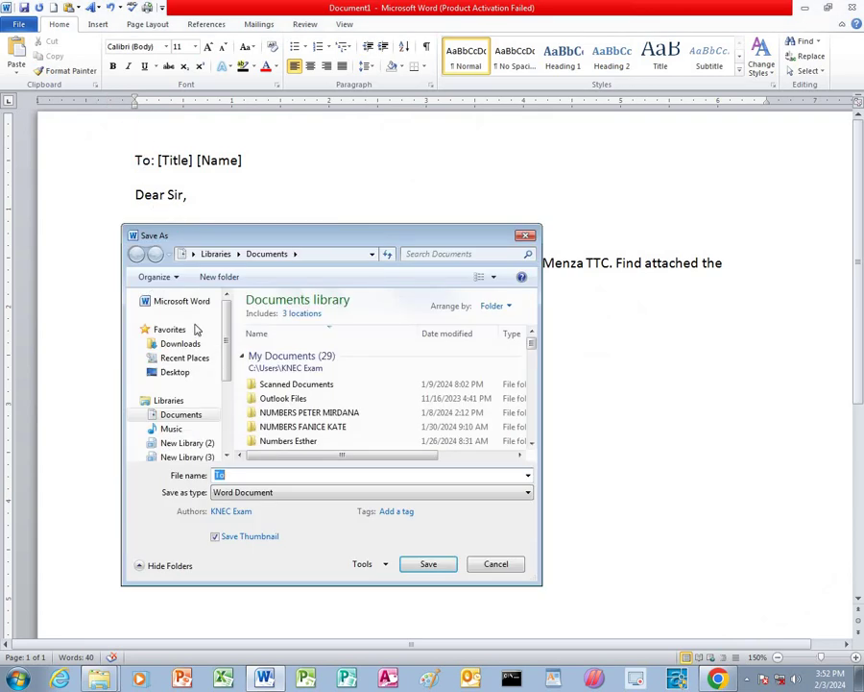
left_click(176, 373)
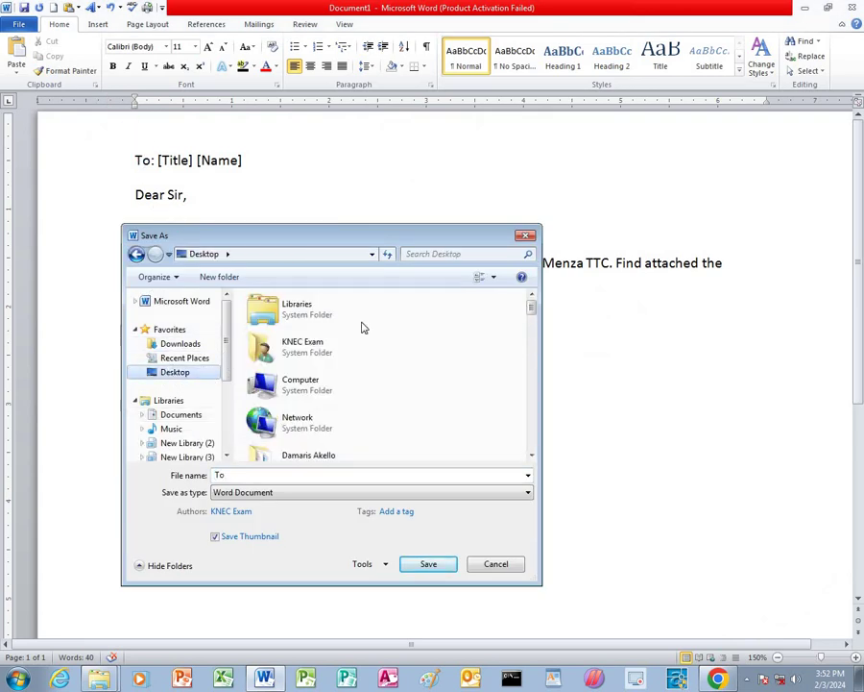
left_click(435, 254)
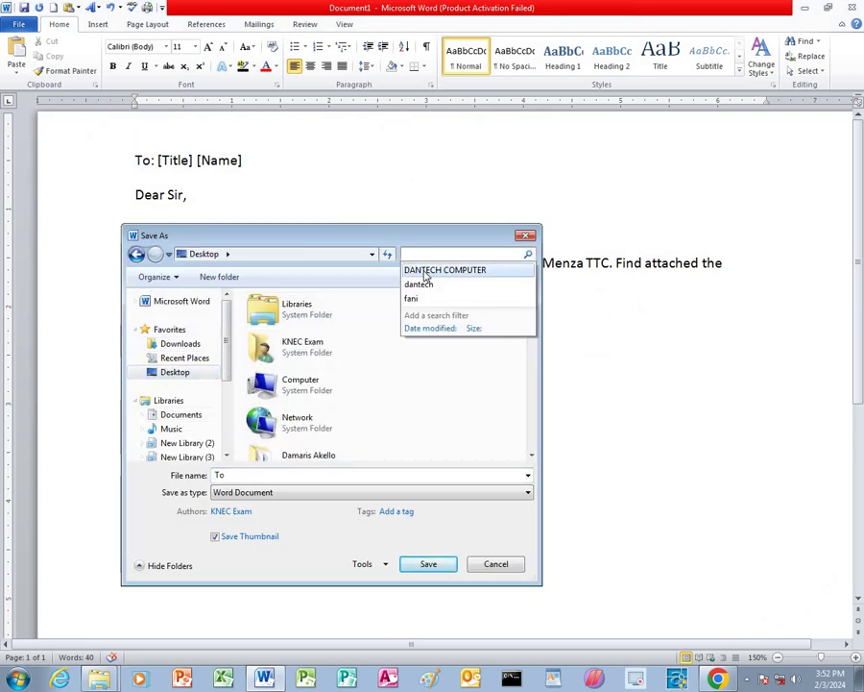
left_click(427, 272)
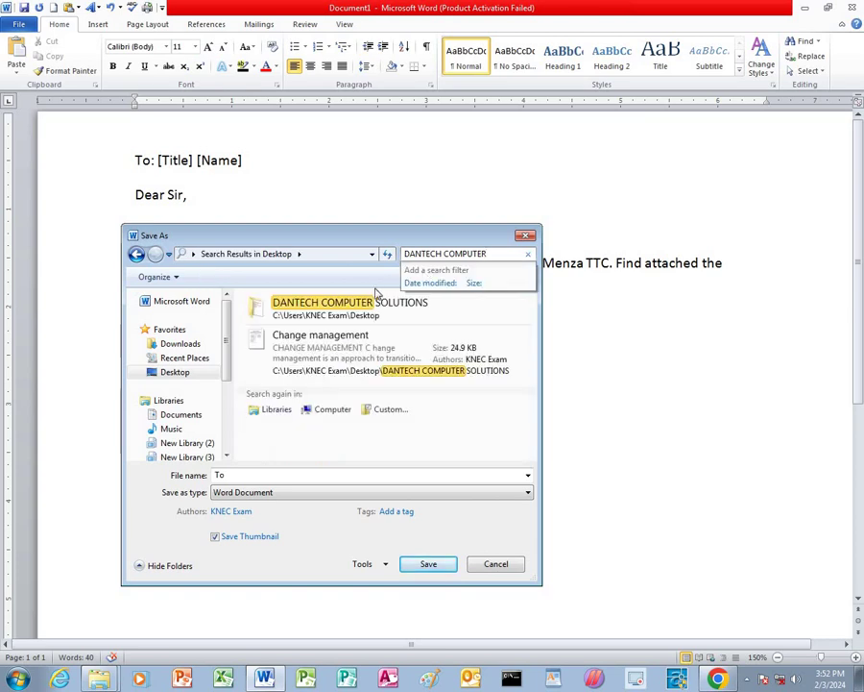
double_click(364, 305)
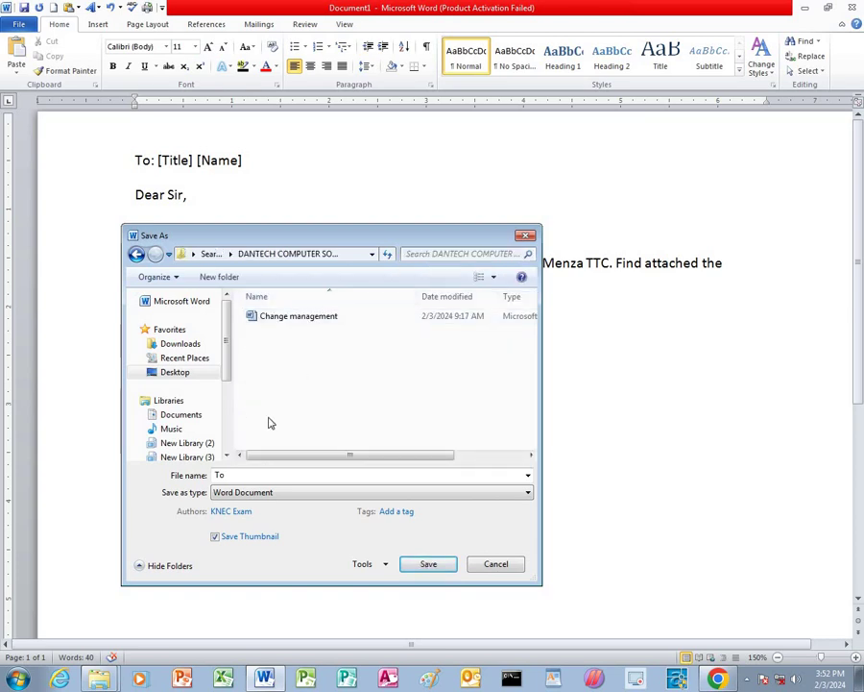
double_click(242, 474)
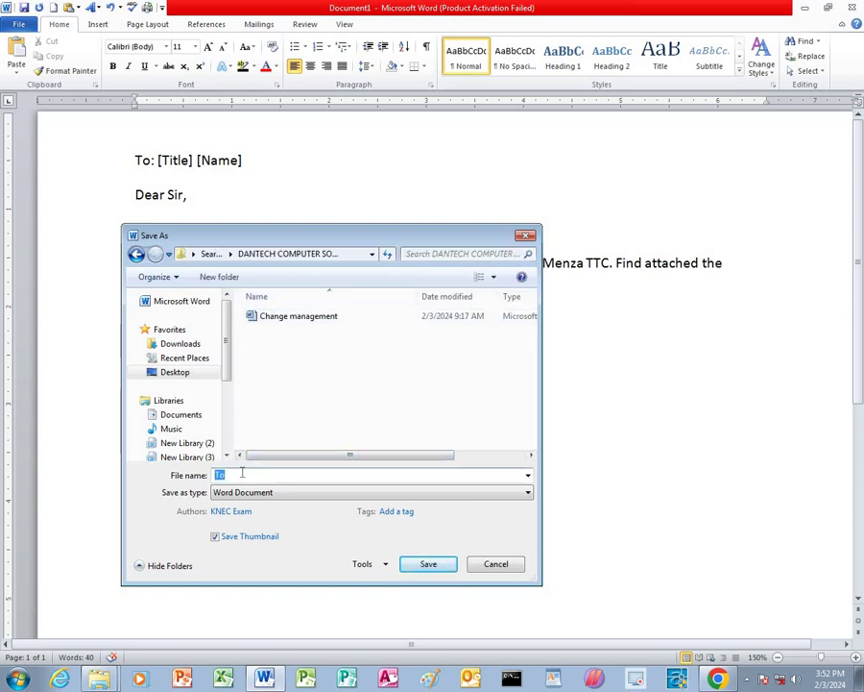
type("Task 1a")
left_click(432, 565)
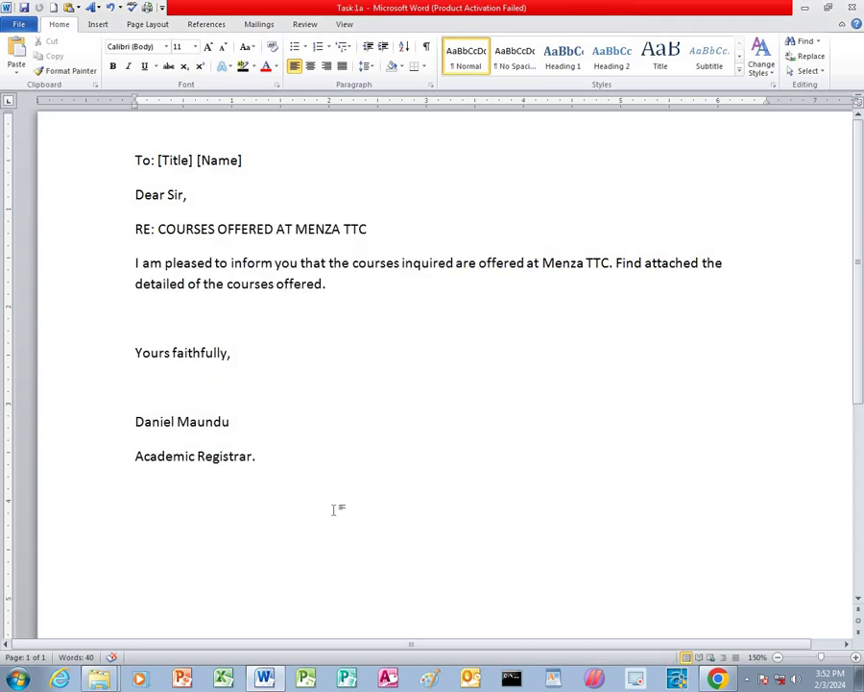
- Close Task1a, then start a new maximized Word document and dismiss the activation prompt
left_click(854, 8)
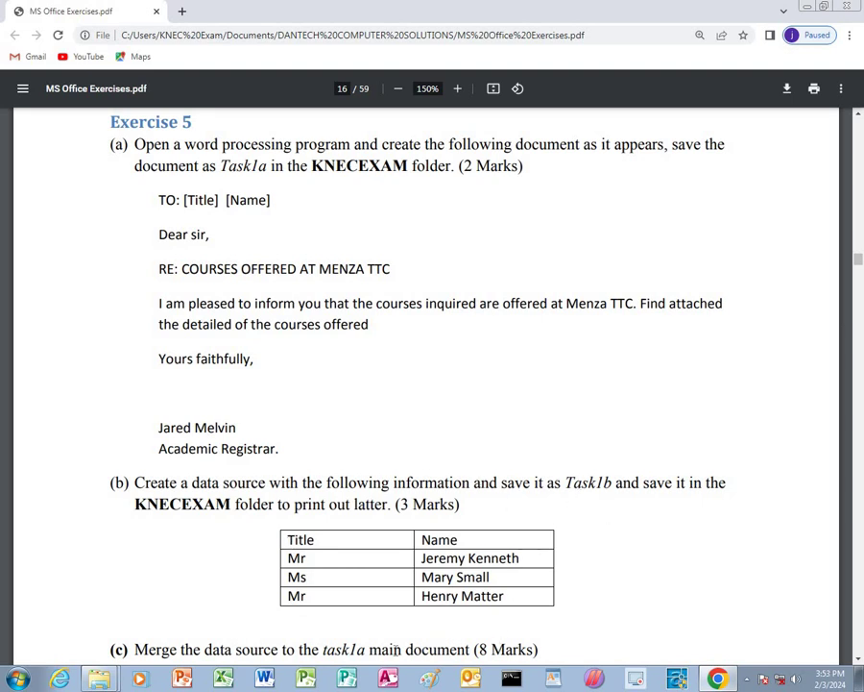
left_click(265, 678)
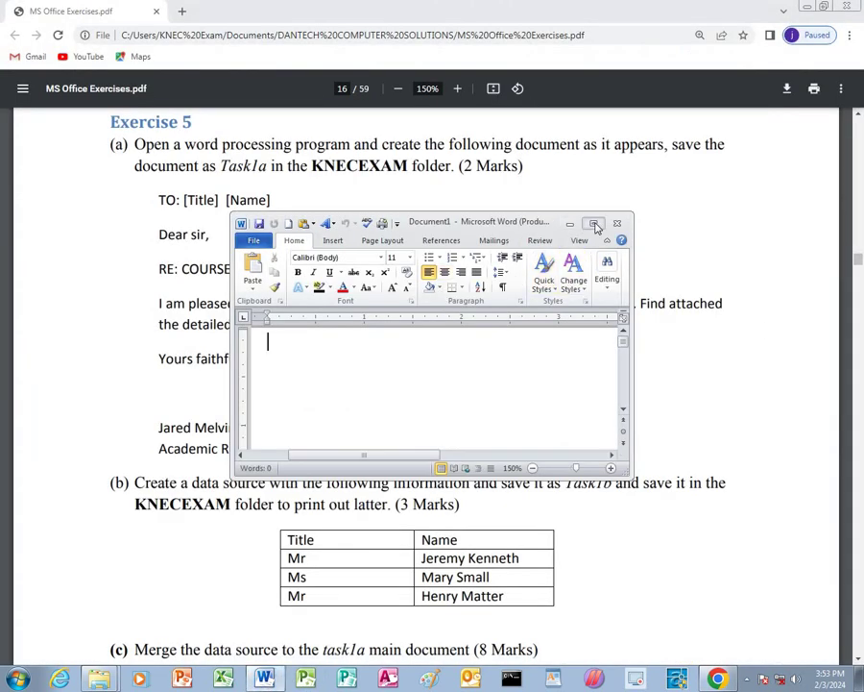
left_click(594, 223)
left_click(585, 194)
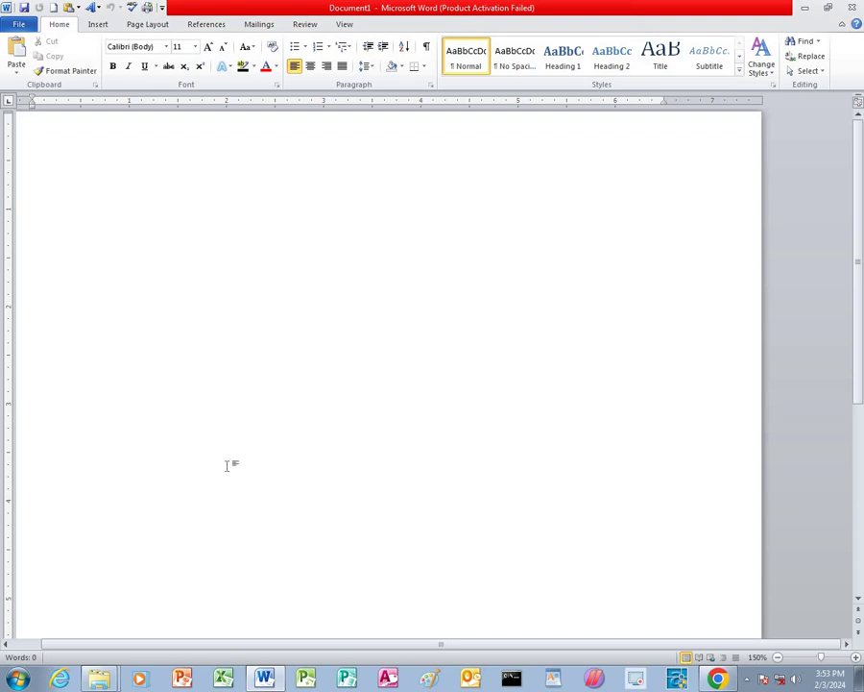
- Insert a 2-column, 4-row table into the new document
left_click(19, 644)
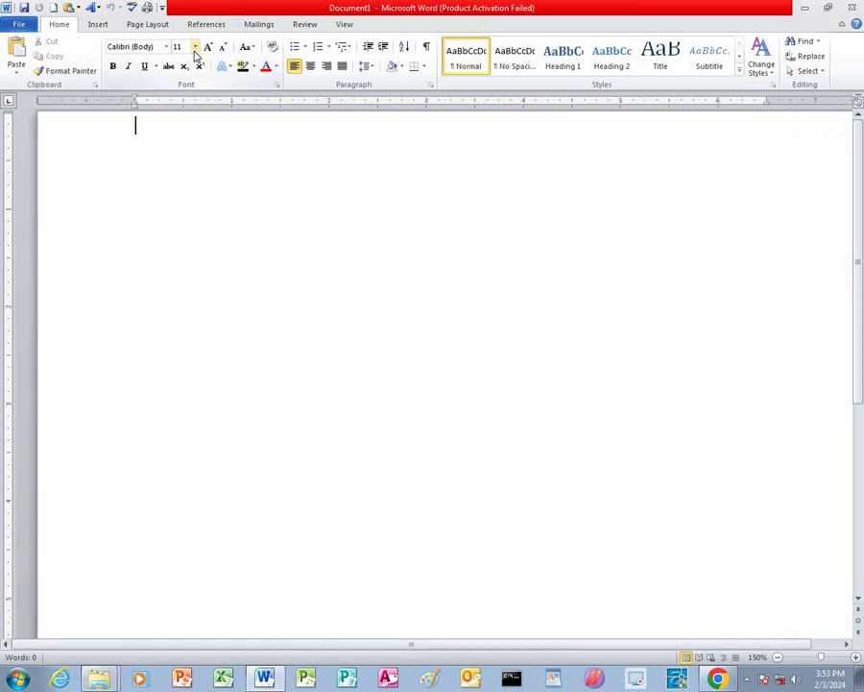
left_click(104, 26)
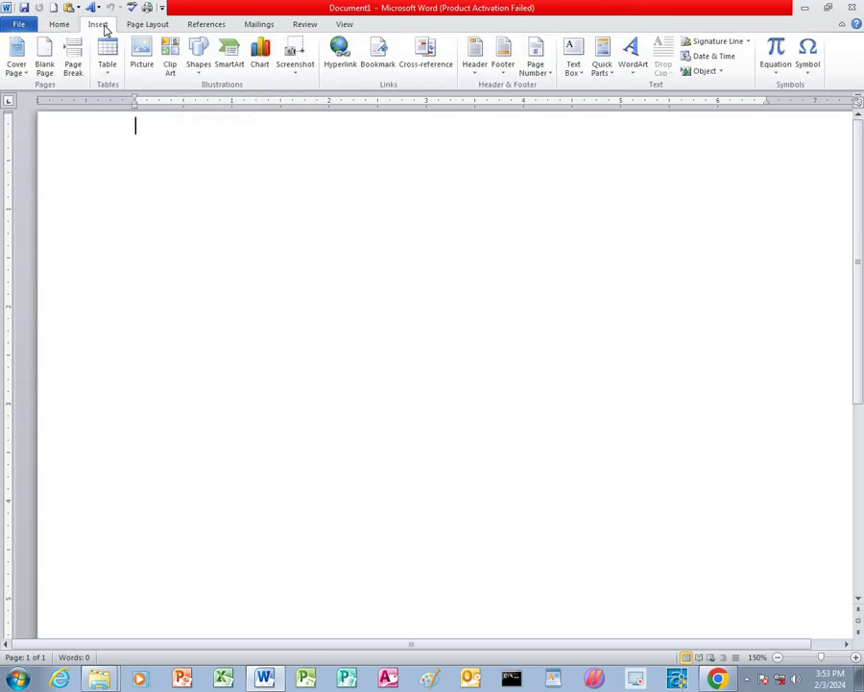
left_click(105, 64)
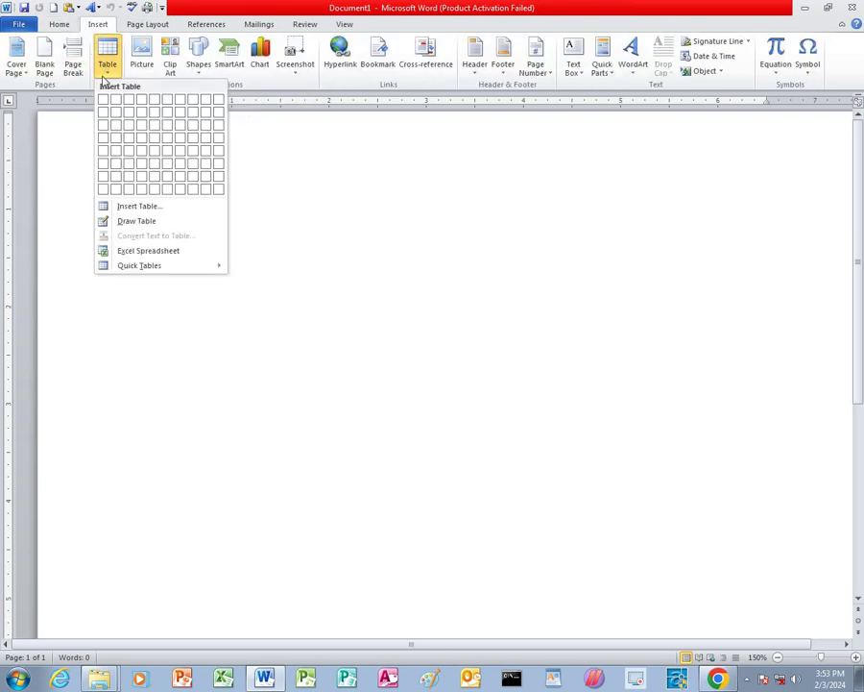
left_click(121, 140)
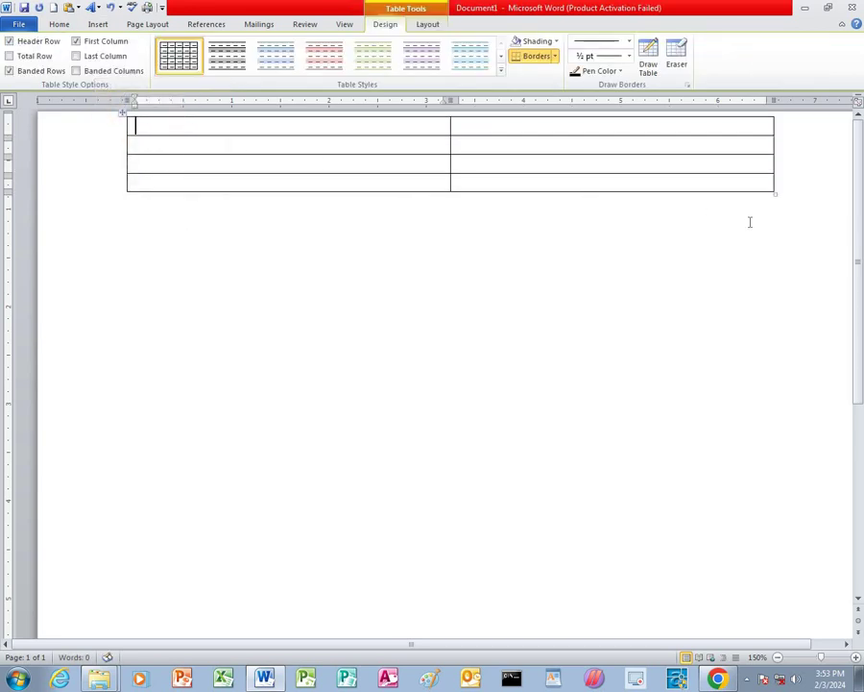
- Narrow the table to about half width, centre it on the page, and type 'Titl' in the first cell
left_click_drag(776, 194, 436, 166)
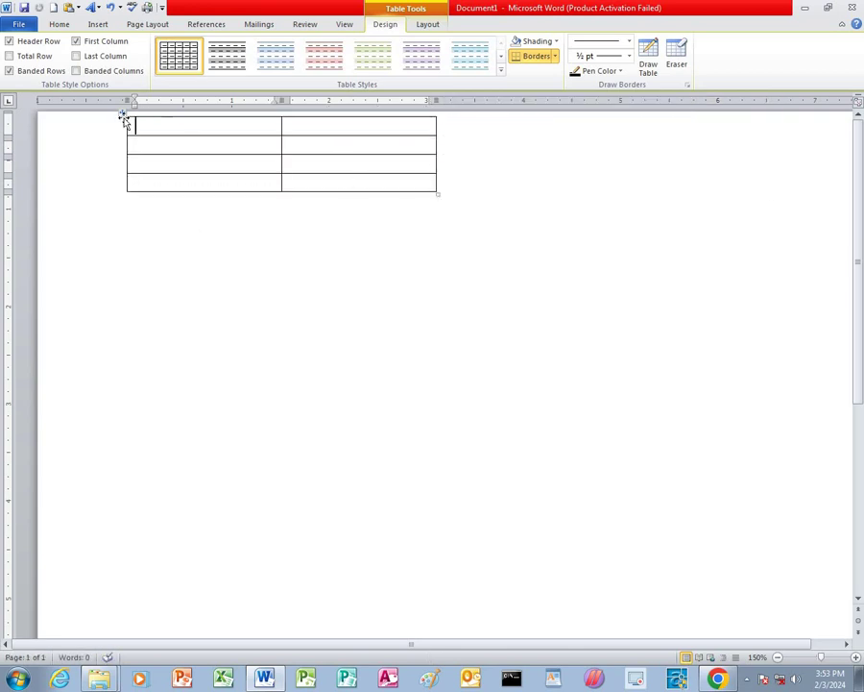
left_click_drag(123, 117, 294, 169)
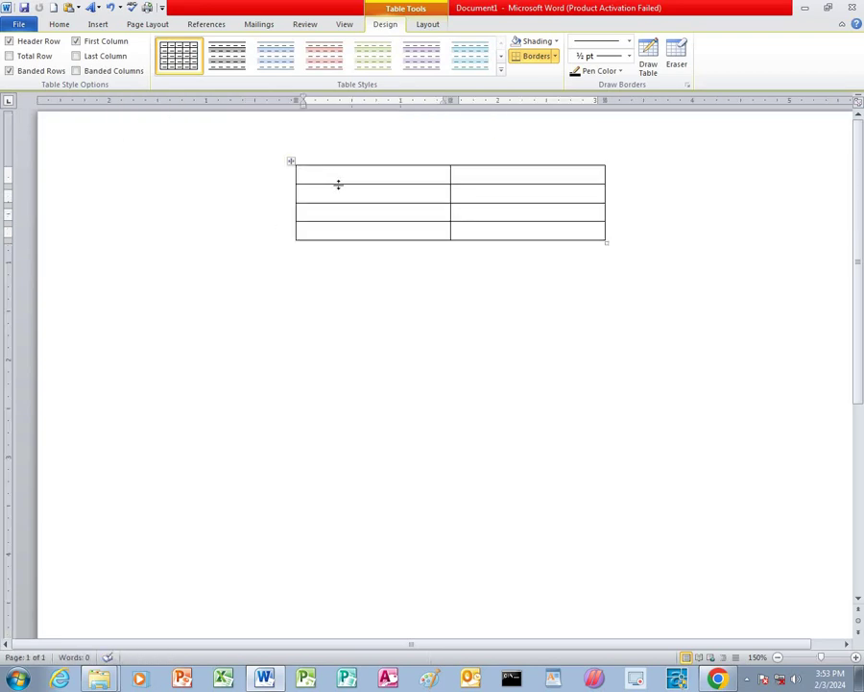
type("Titl")
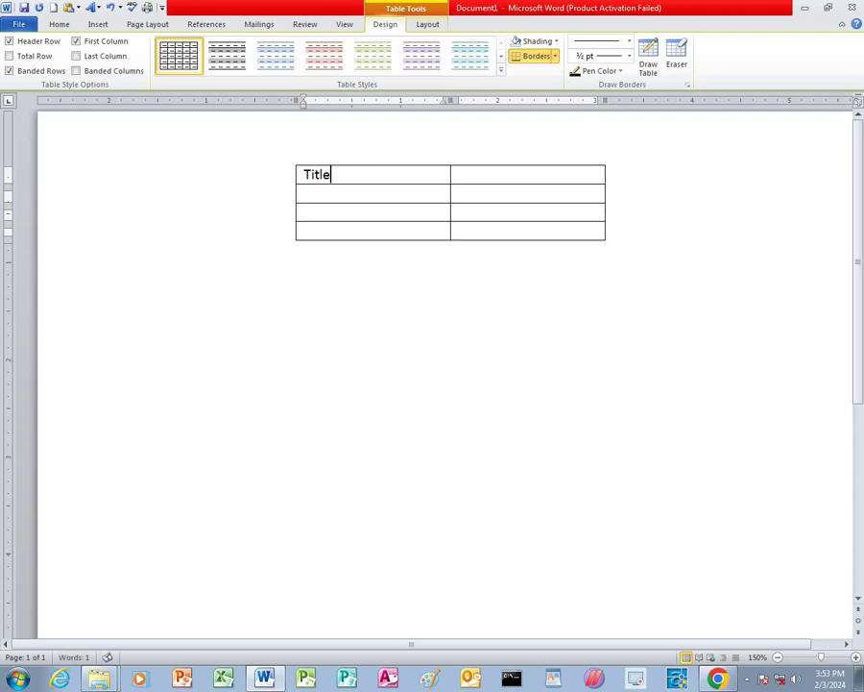
- Enter the Name heading and the titles Mr., Ms. and Mr in the Title column
type("Name")
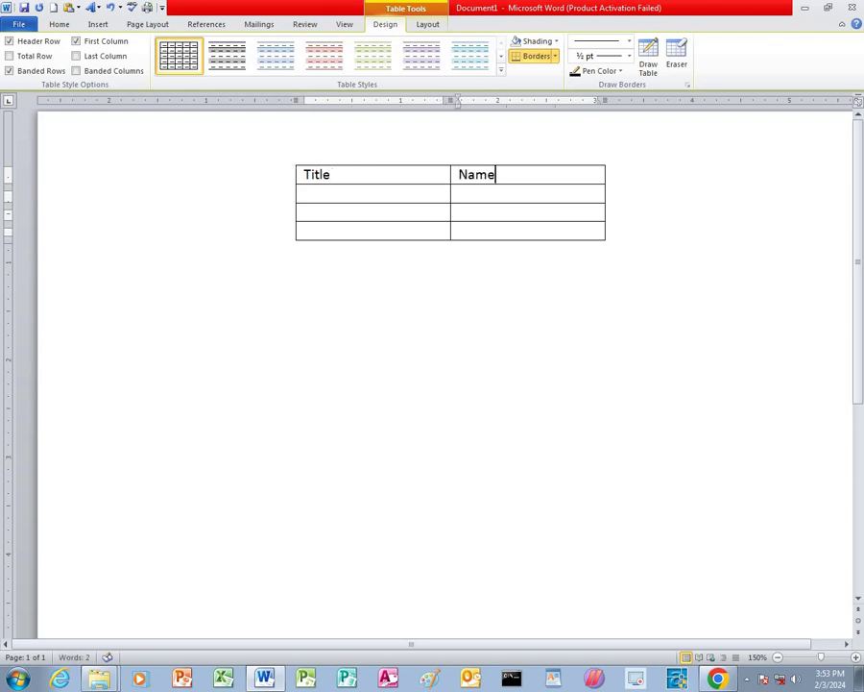
key("Right")
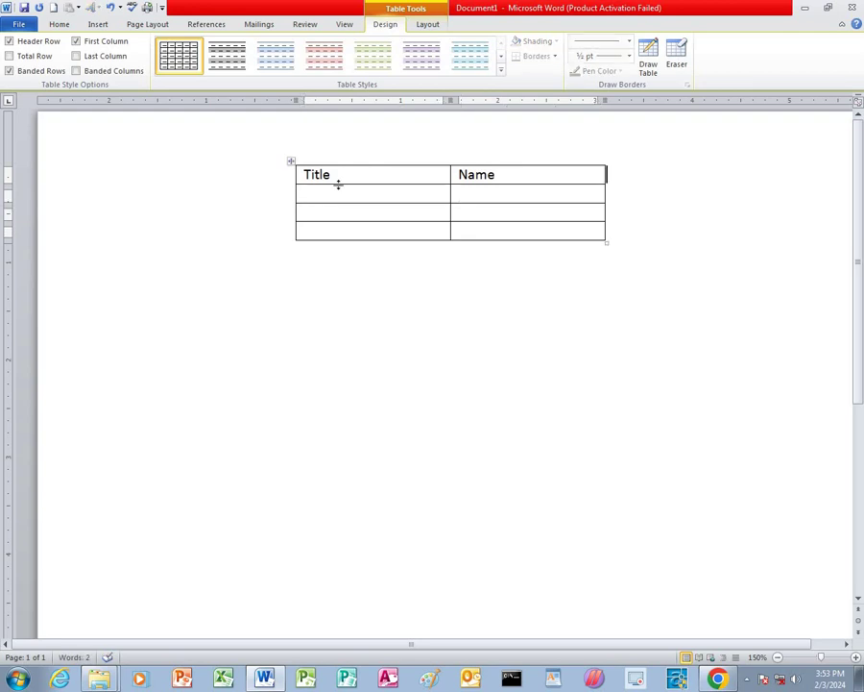
key("Left")
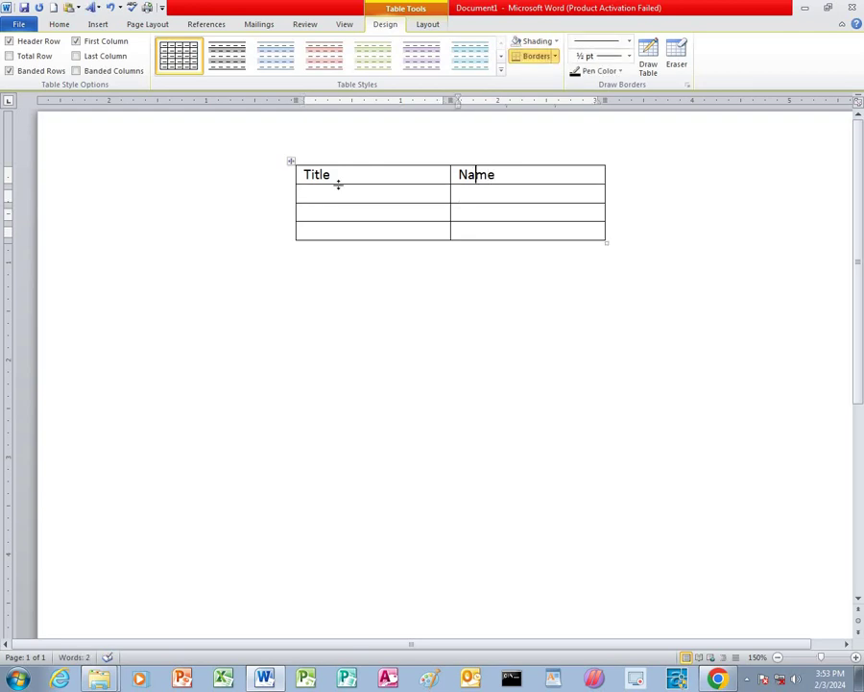
key("Left")
key("Down")
type("Mr.")
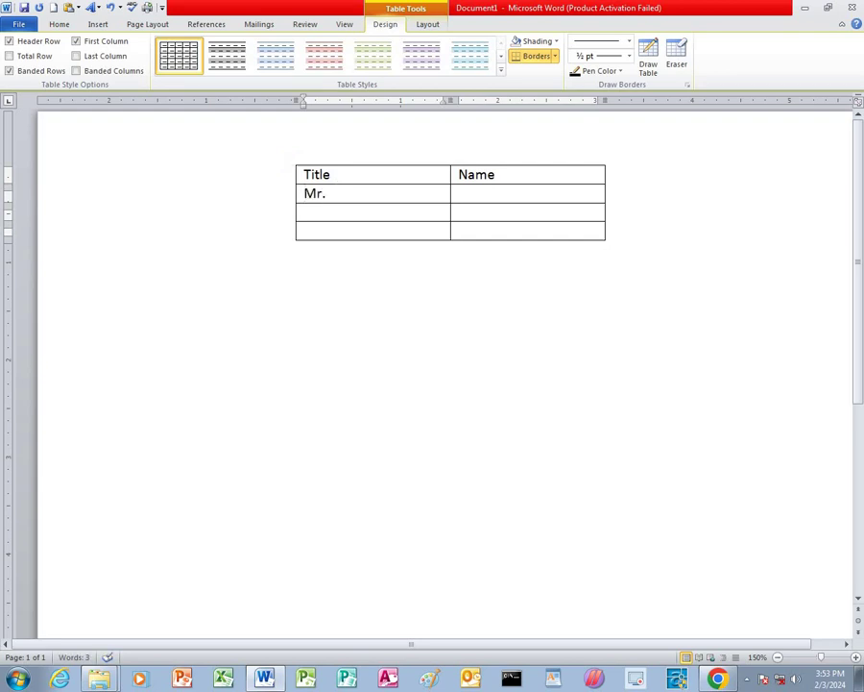
key("Down")
type("Ms.")
key("Down")
type("Mr.")
- Fill in the three recipients' full names in the Name column
key("Tab")
key("Up")
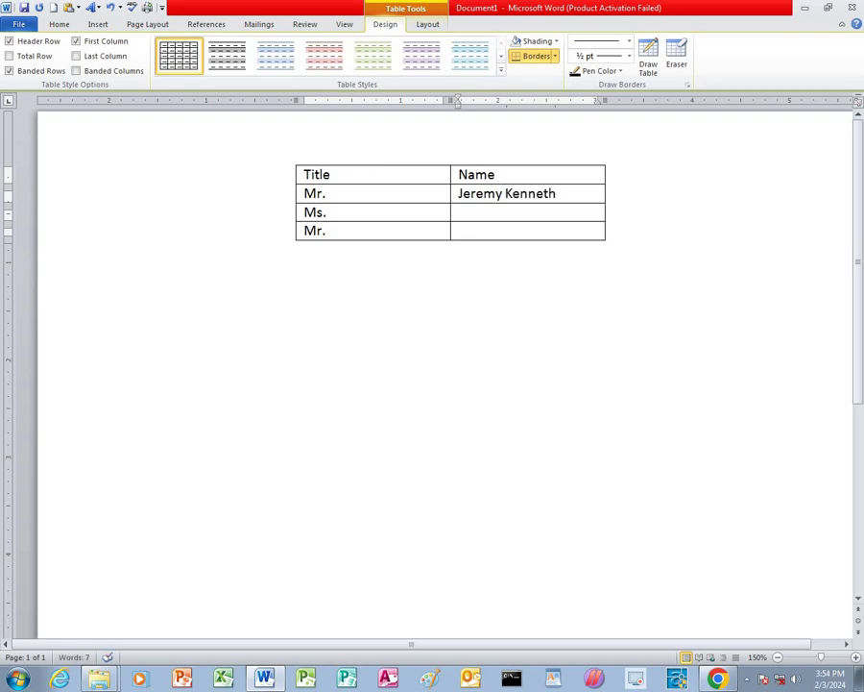
key("Down")
key("Down")
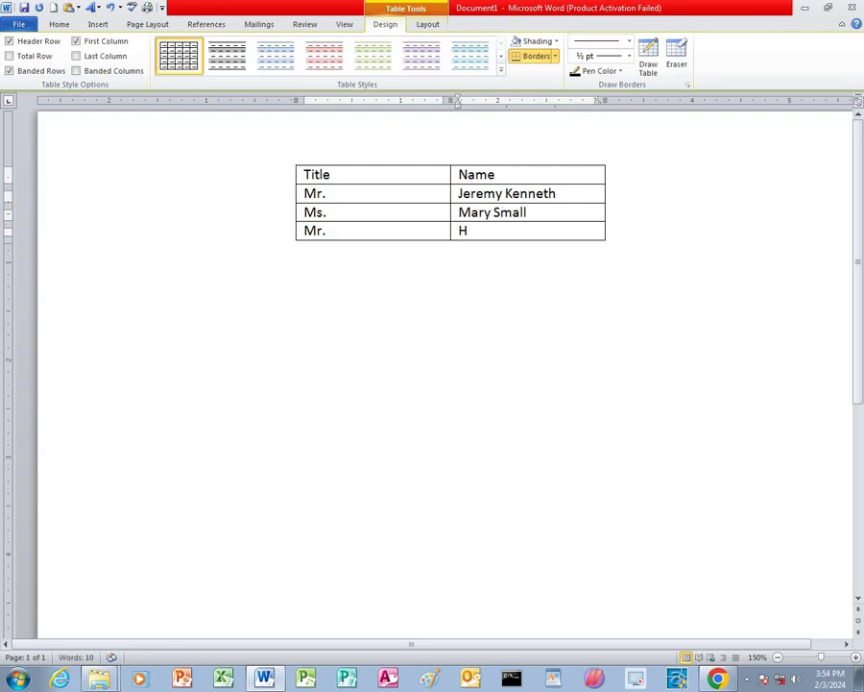
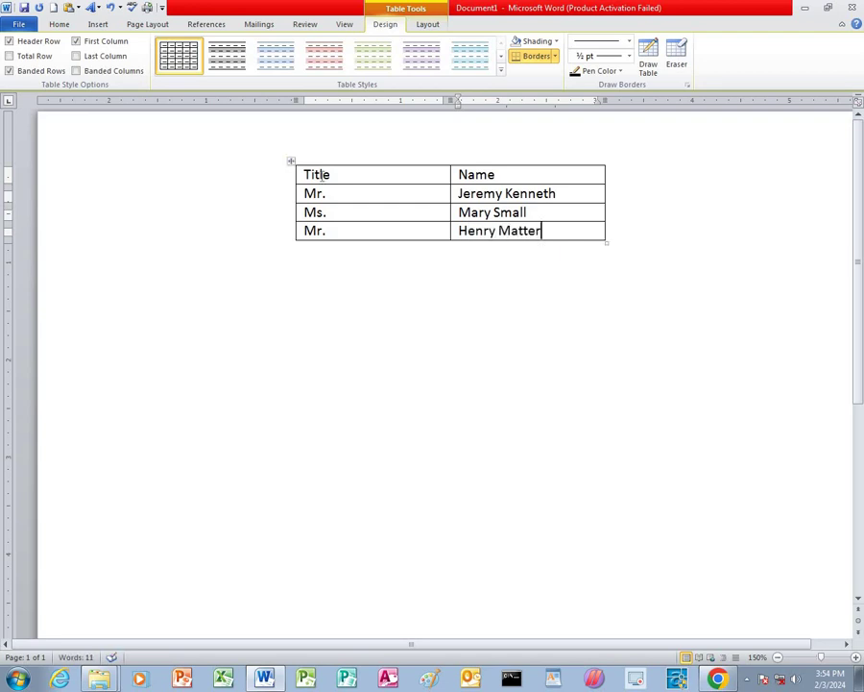
- Close the table, saving it as 'Task 1b' in Desktop > DANTECH COMPUTER SOLUTIONS
key("alt+F4")
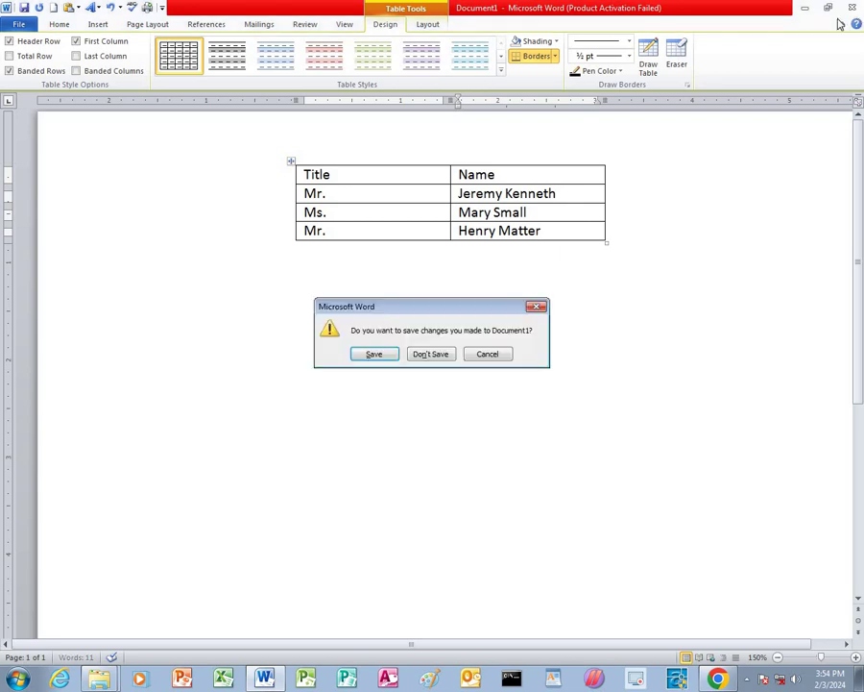
left_click(371, 355)
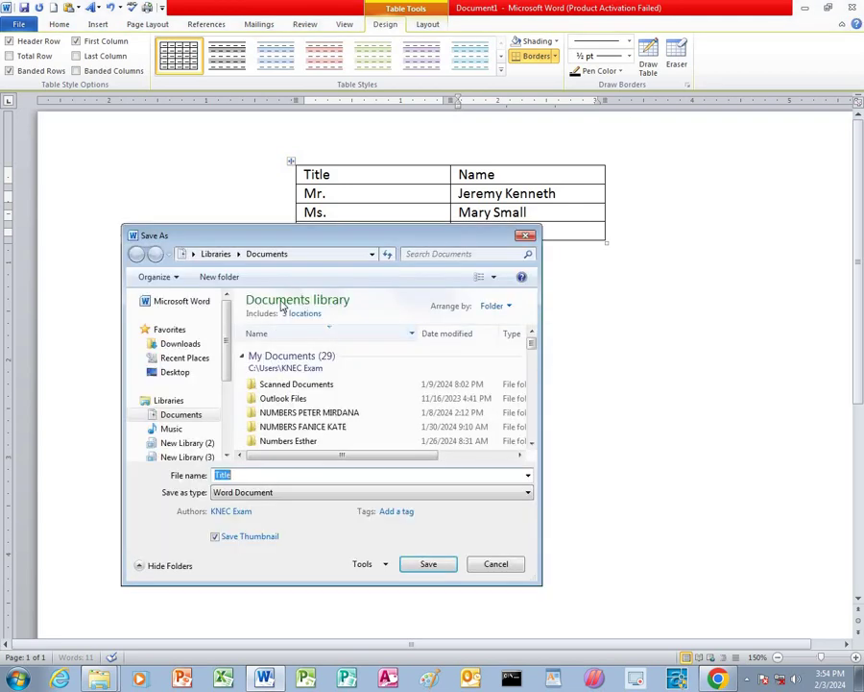
left_click(182, 374)
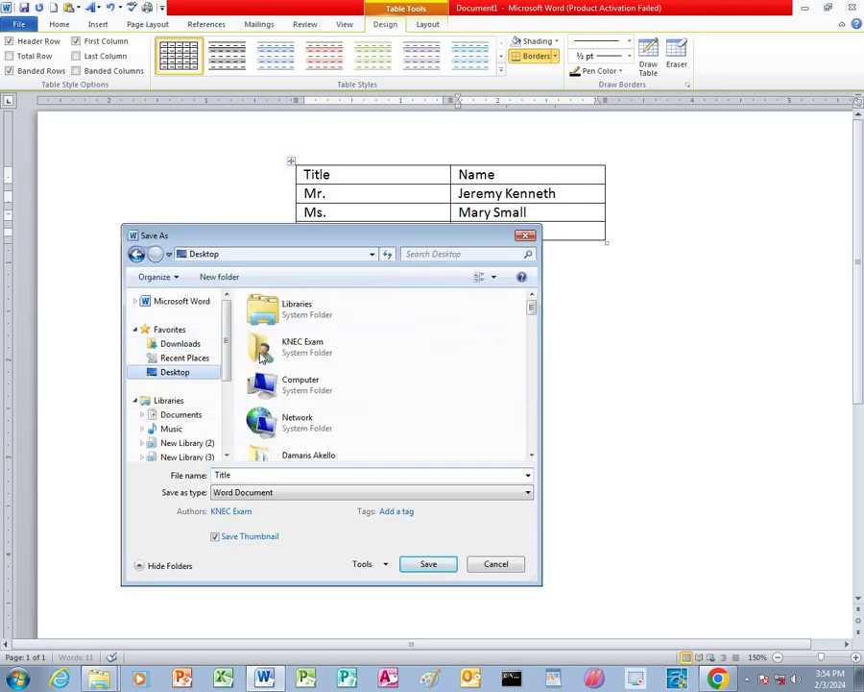
left_click(442, 254)
left_click(441, 270)
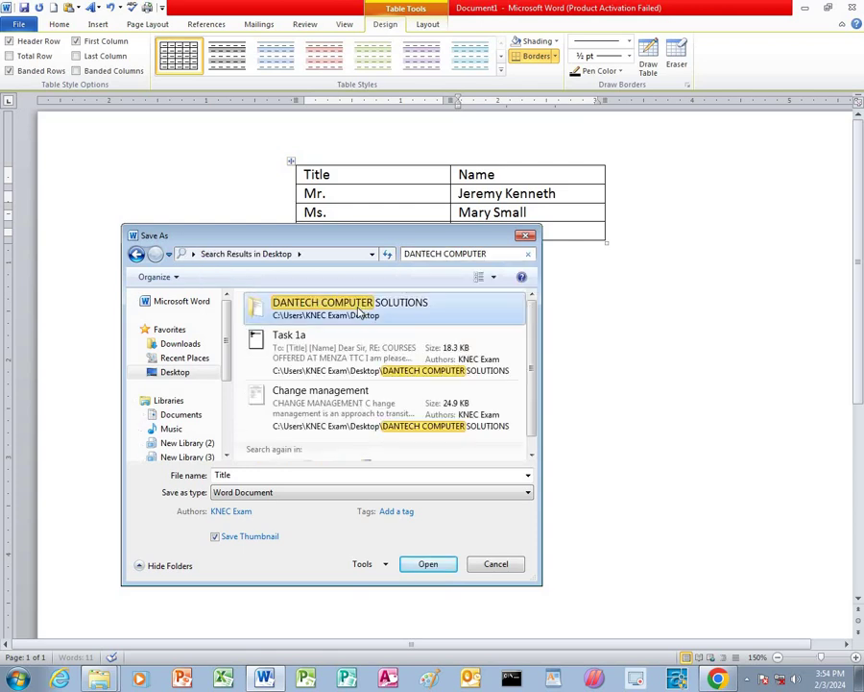
double_click(358, 309)
double_click(244, 474)
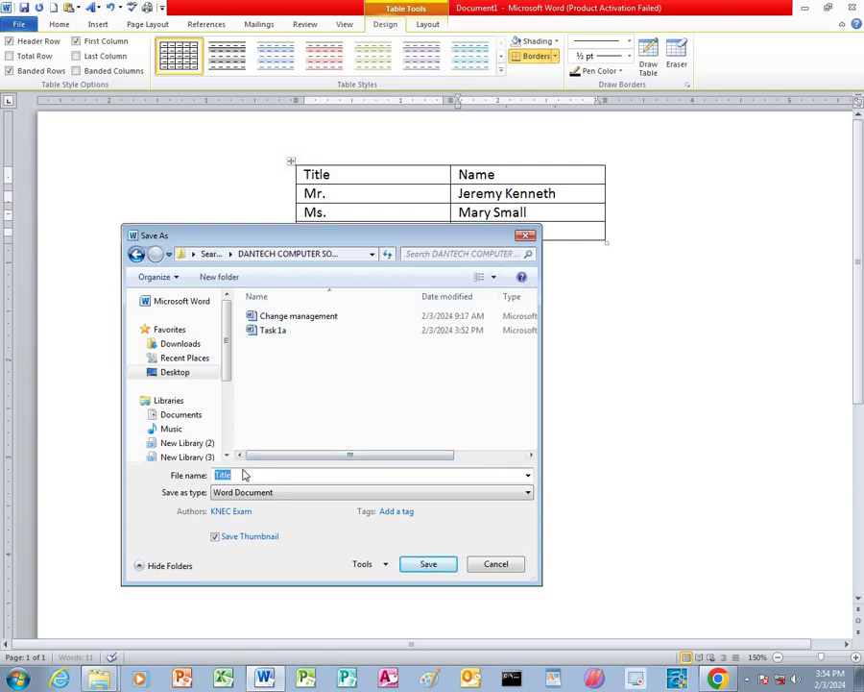
type("Task 1b")
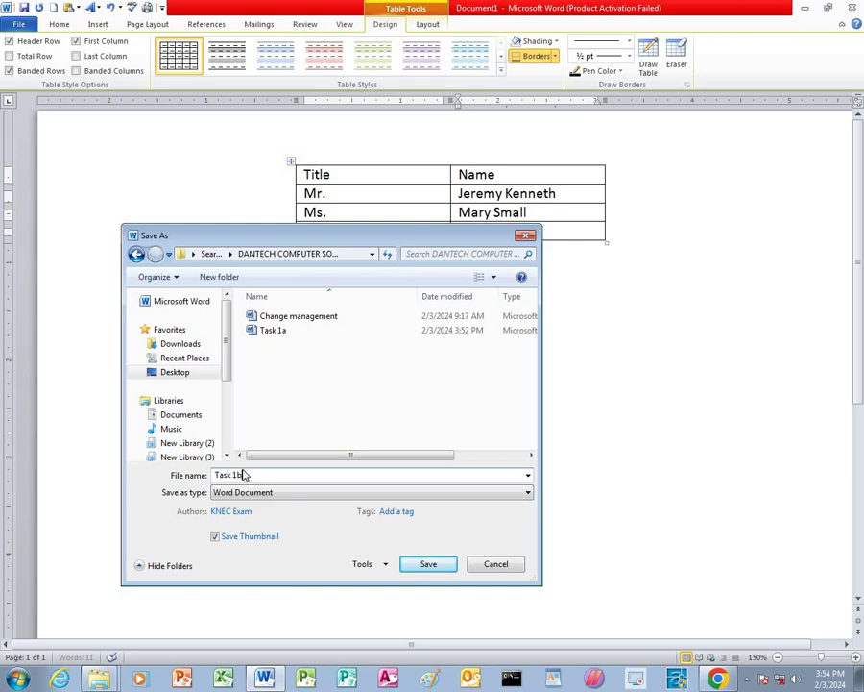
left_click(422, 565)
- Review Exercise 5 parts (c) and (d), then open the Desktop DANTECH COMPUTER SOLUTIONS folder
key("alt+Tab")
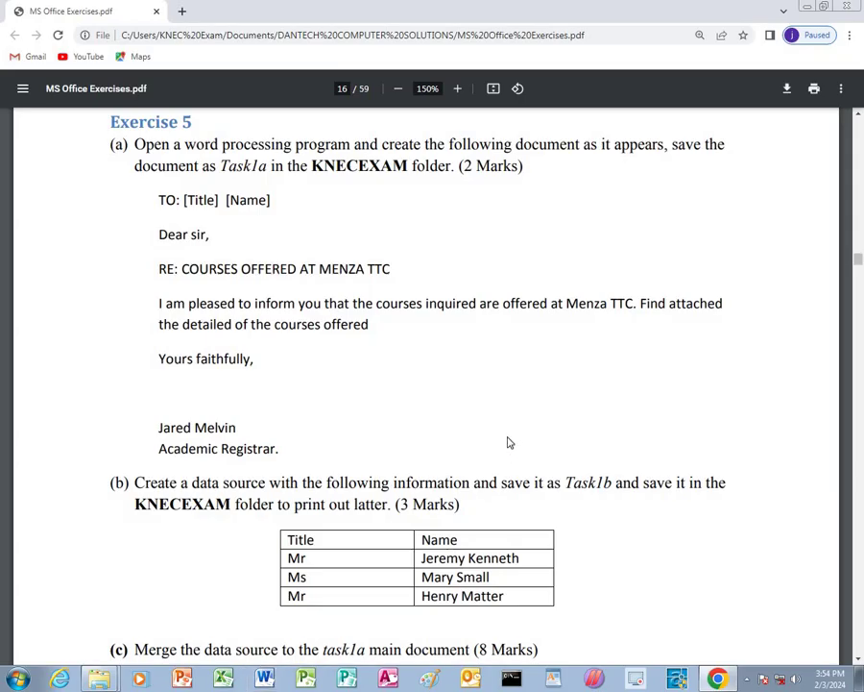
scroll(528, 480, "down", 3)
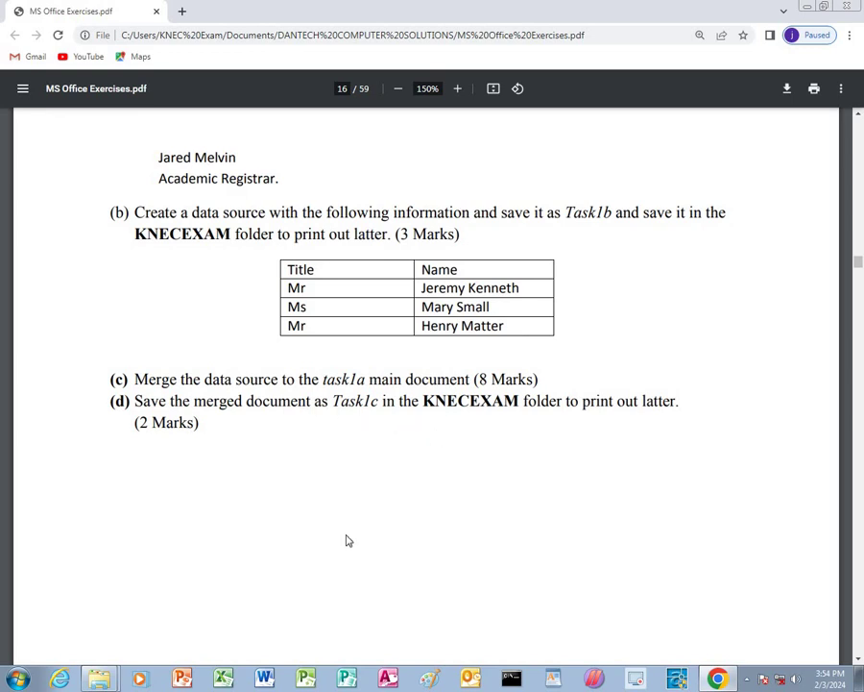
mouse_move(100, 676)
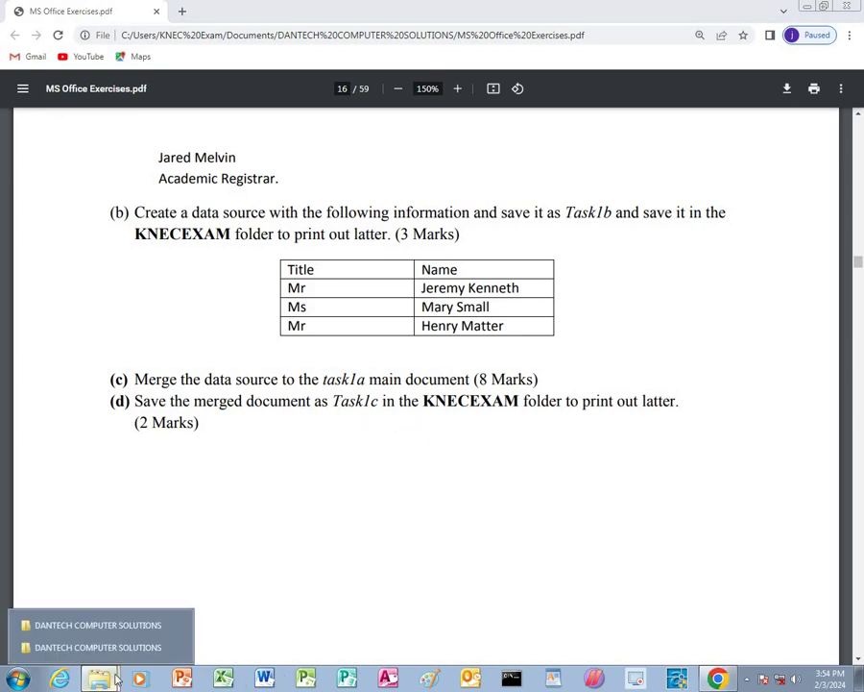
left_click(123, 646)
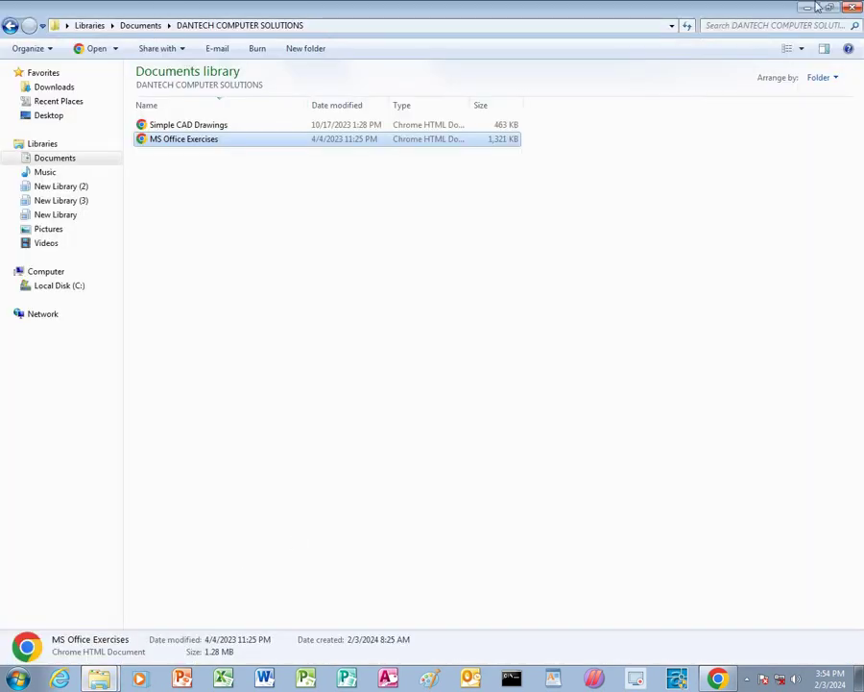
left_click(851, 6)
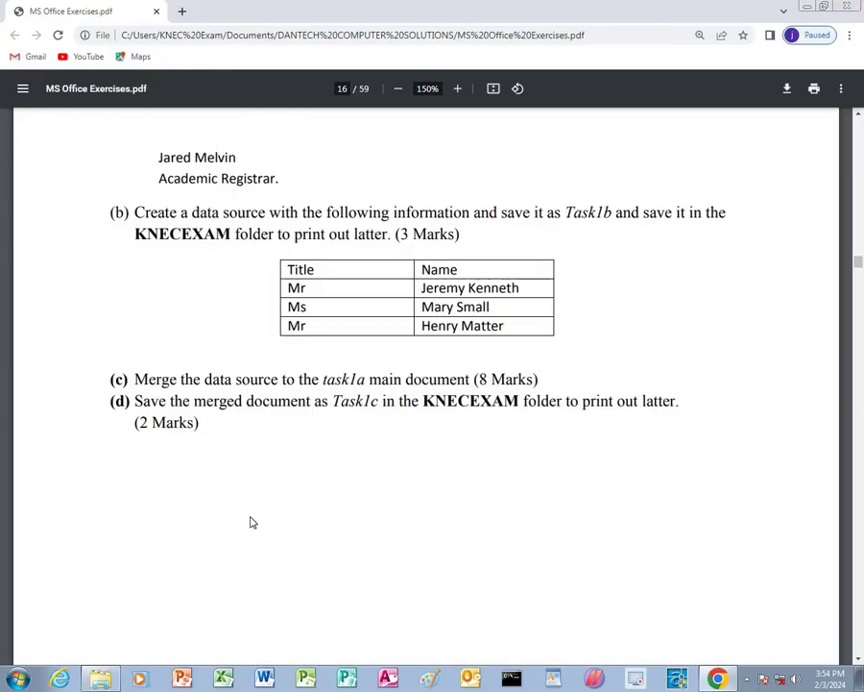
left_click(100, 678)
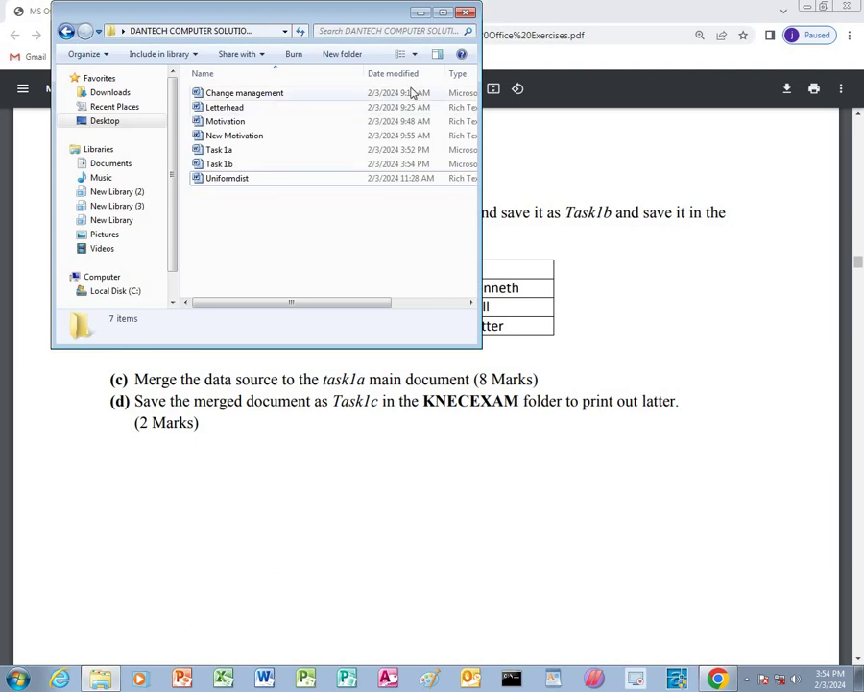
- Open Task 1a maximised, dismiss the activation prompt, and place the cursor on the To: line
double_click(252, 150)
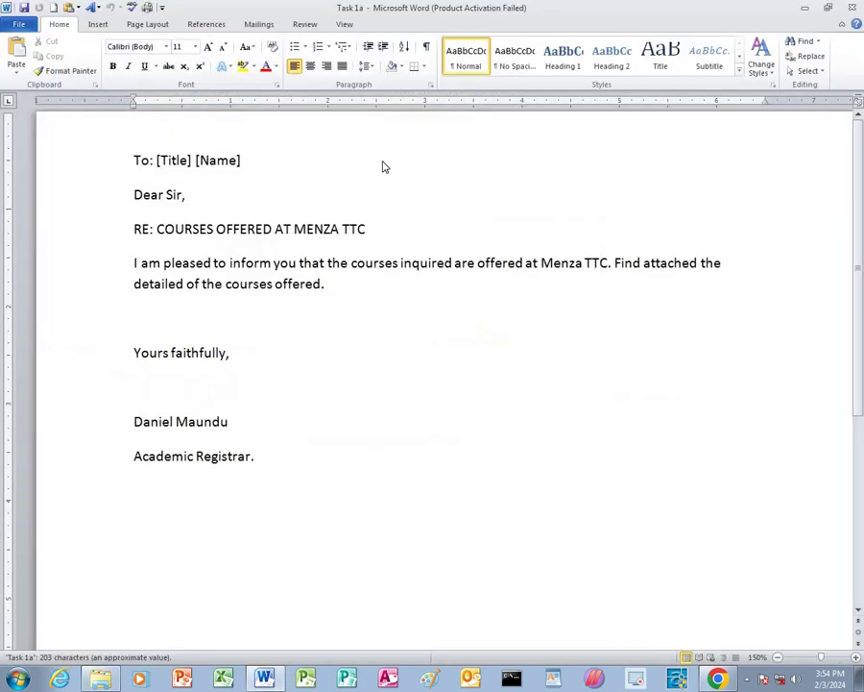
left_click(593, 223)
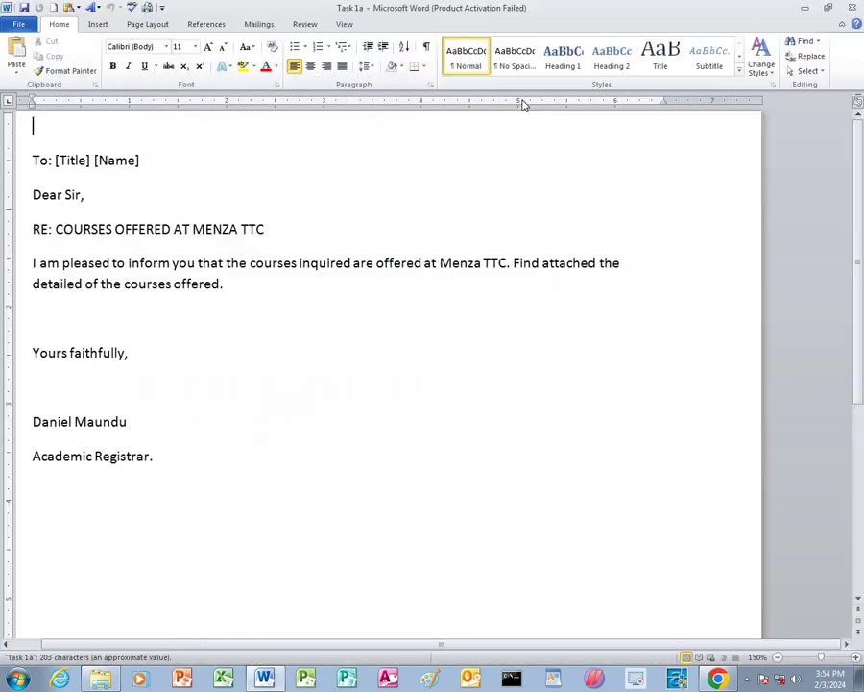
left_click(587, 195)
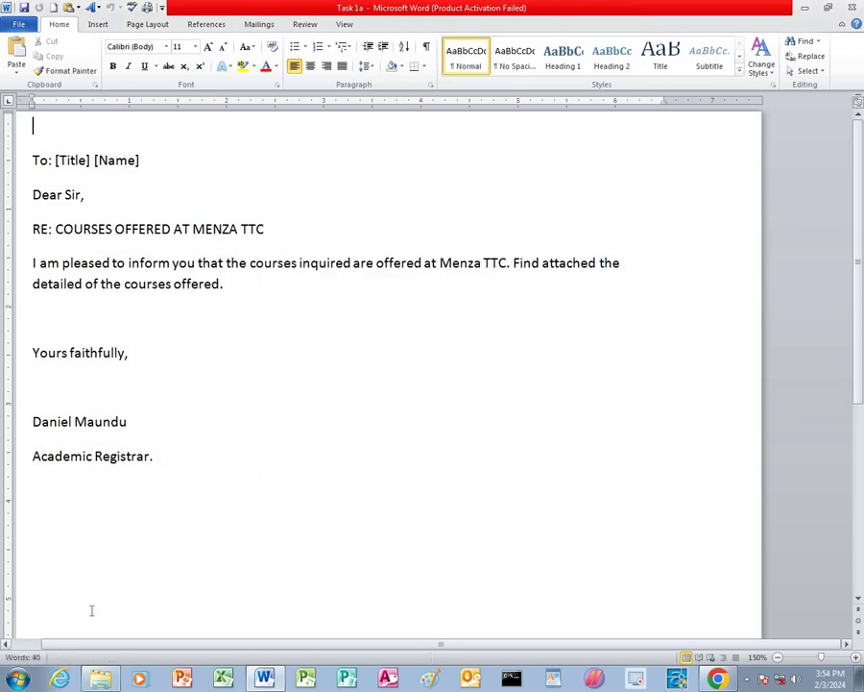
left_click(9, 644)
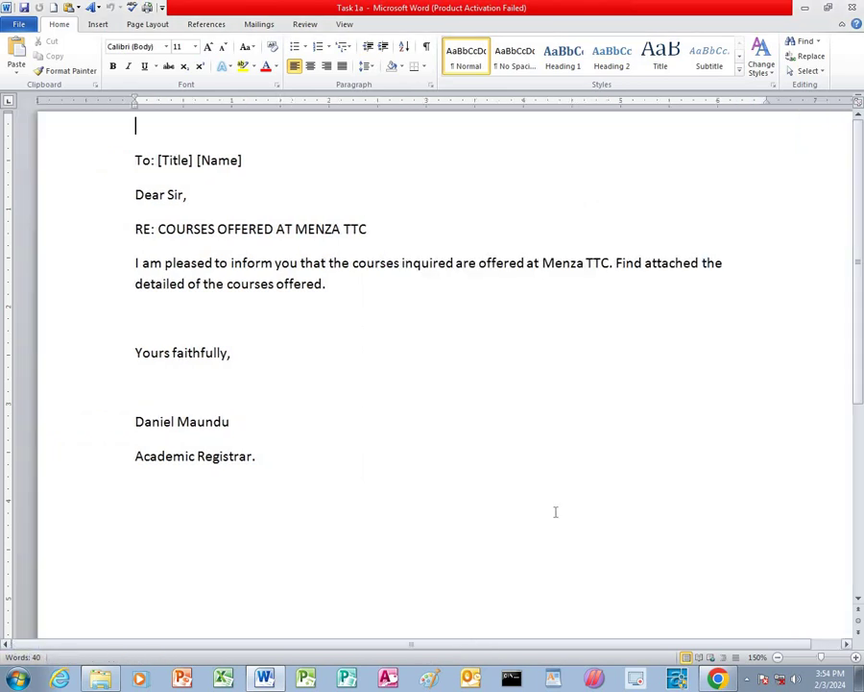
left_click(243, 161)
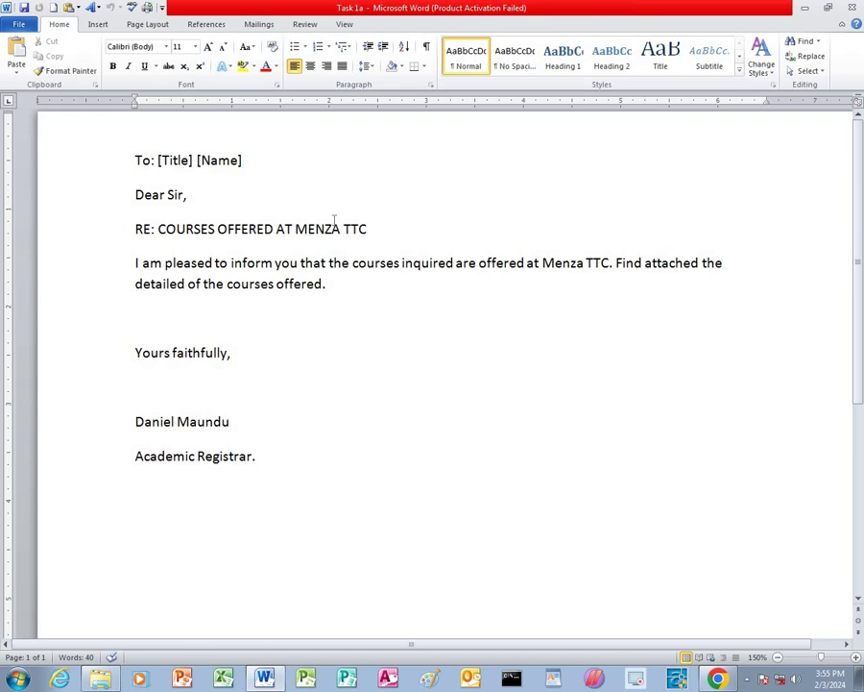
- Start a Letters mail merge and choose Use Existing List for the recipients
left_click(258, 25)
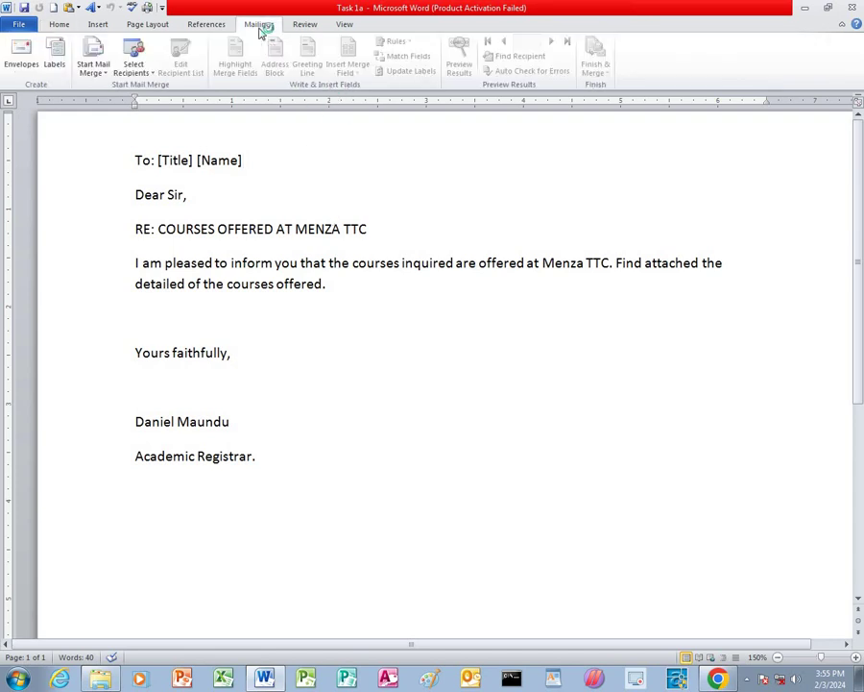
left_click(101, 76)
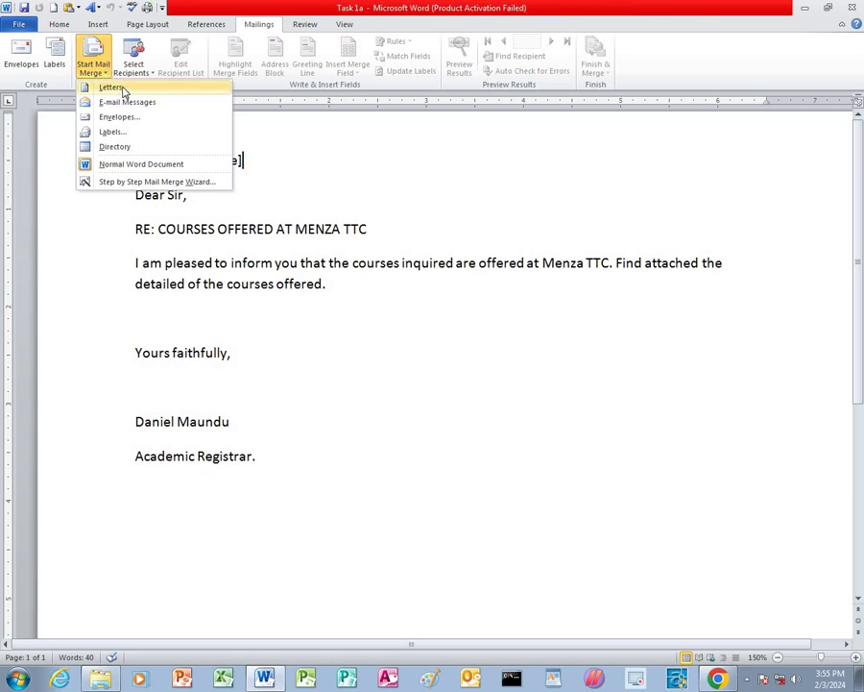
left_click(112, 88)
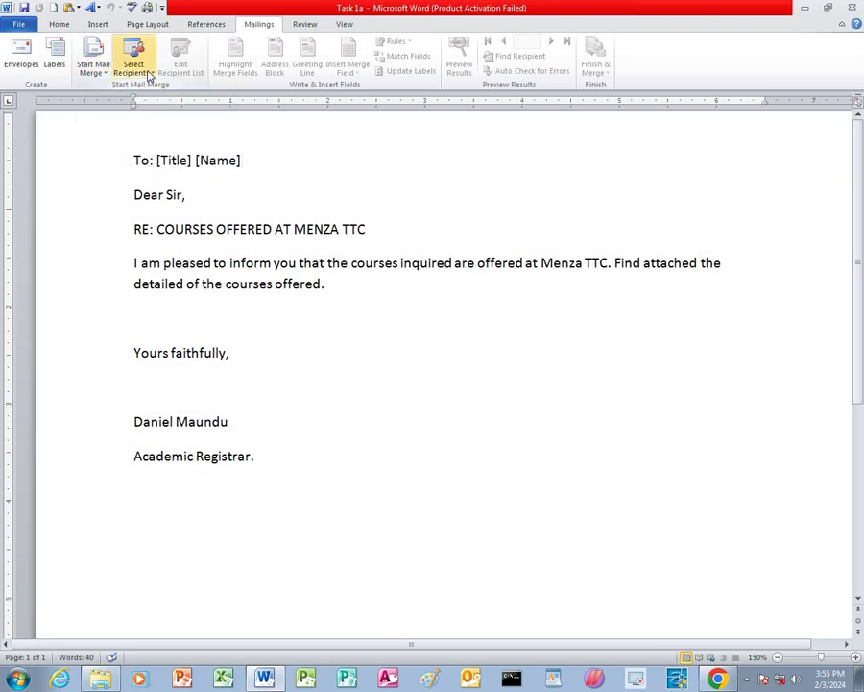
left_click(146, 73)
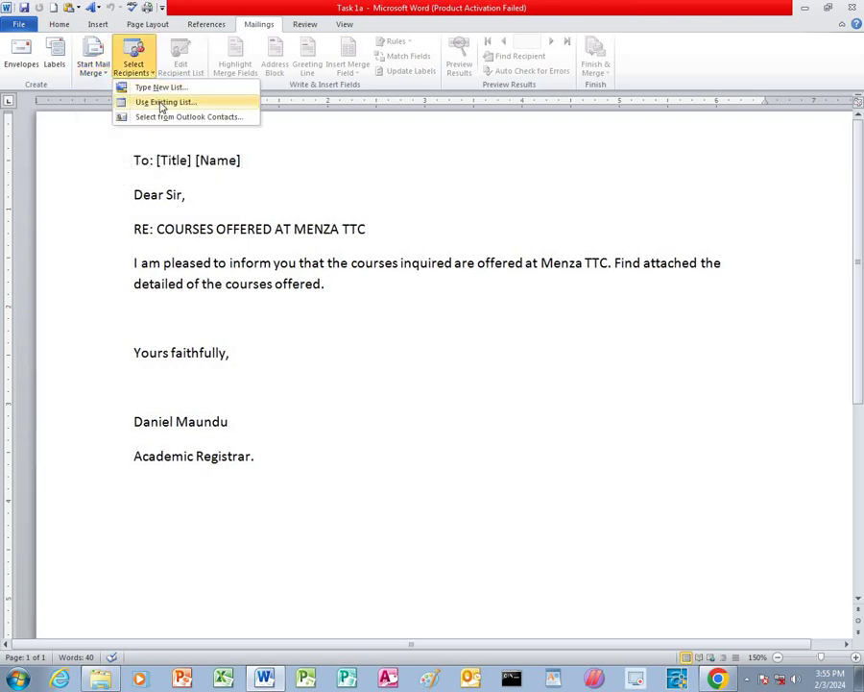
left_click(168, 102)
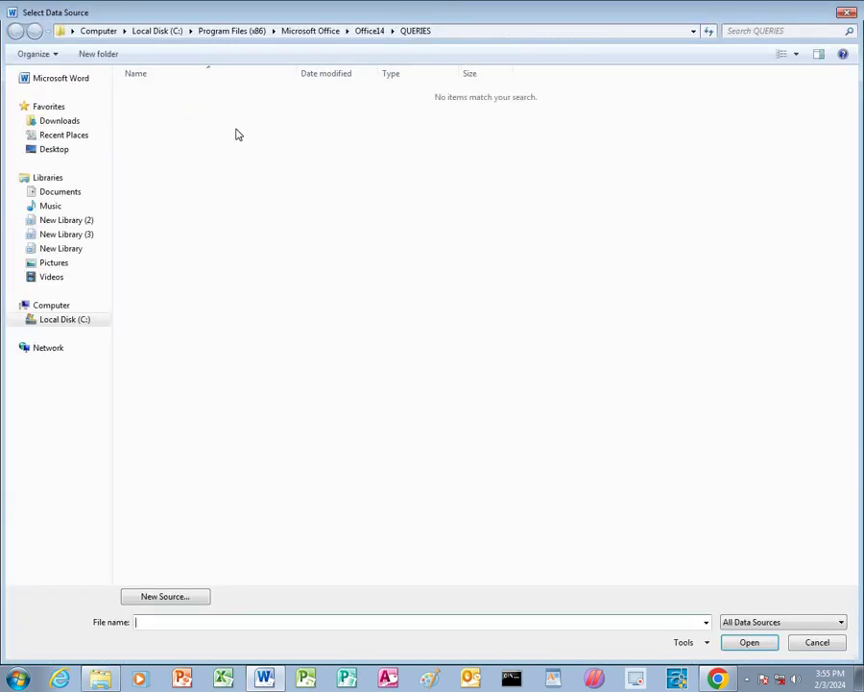
- Pick Task 1b from Desktop > DANTECH COMPUTER SOLUTIONS as the recipient list
left_click(64, 151)
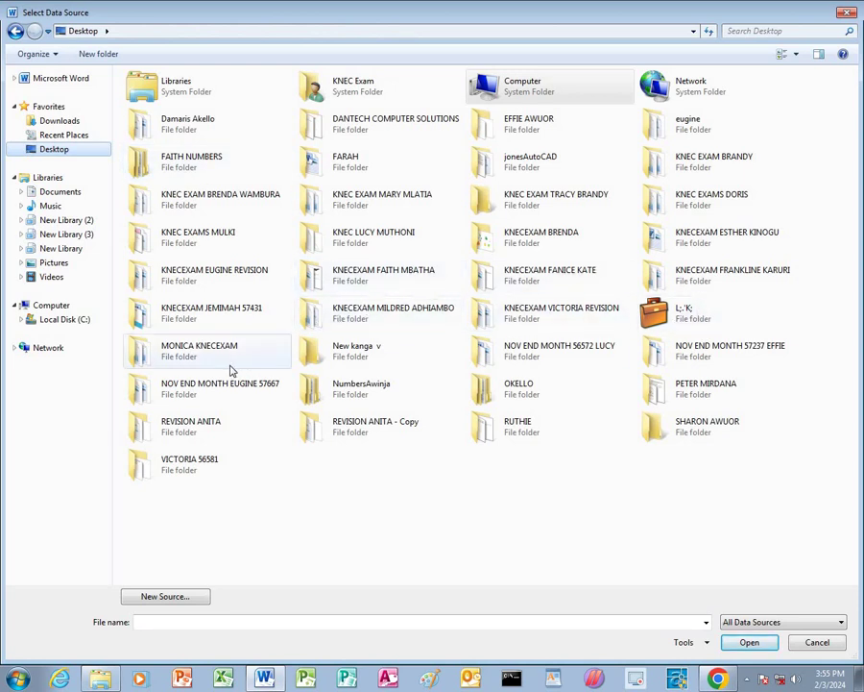
double_click(378, 129)
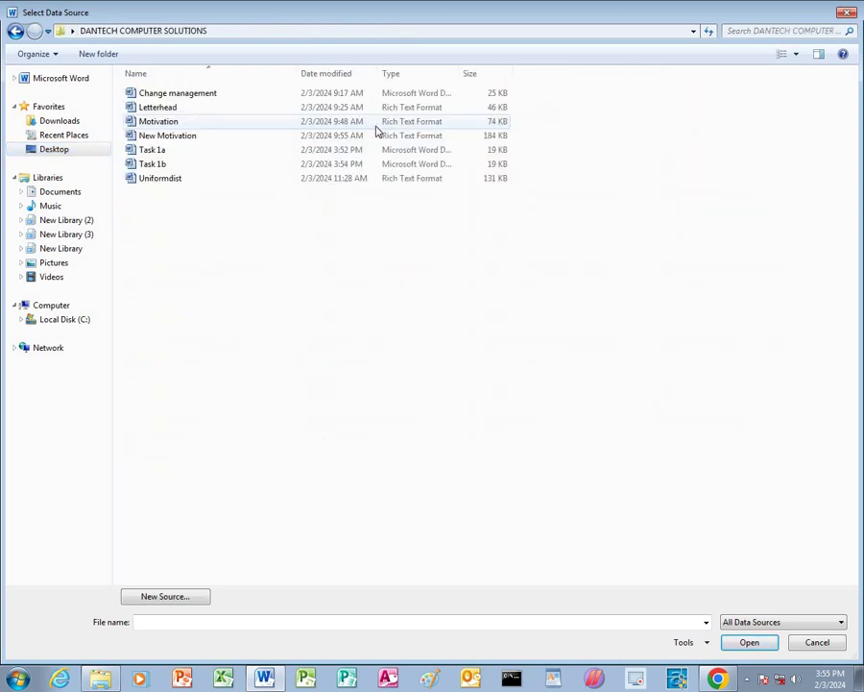
double_click(174, 165)
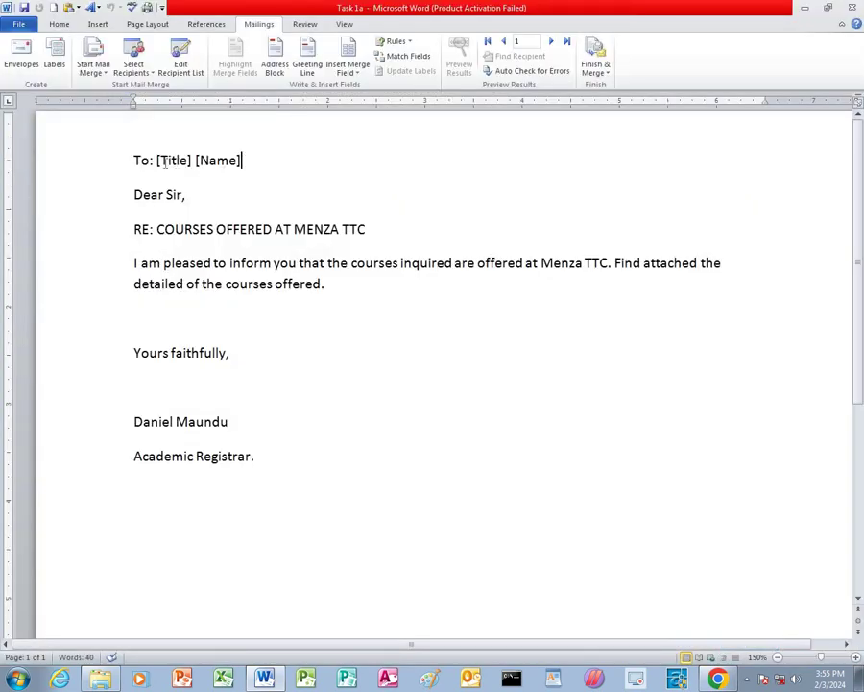
- Replace '[Title] [Name]' on the To: line with the «Title» and «Name» merge fields
left_click_drag(157, 161, 244, 165)
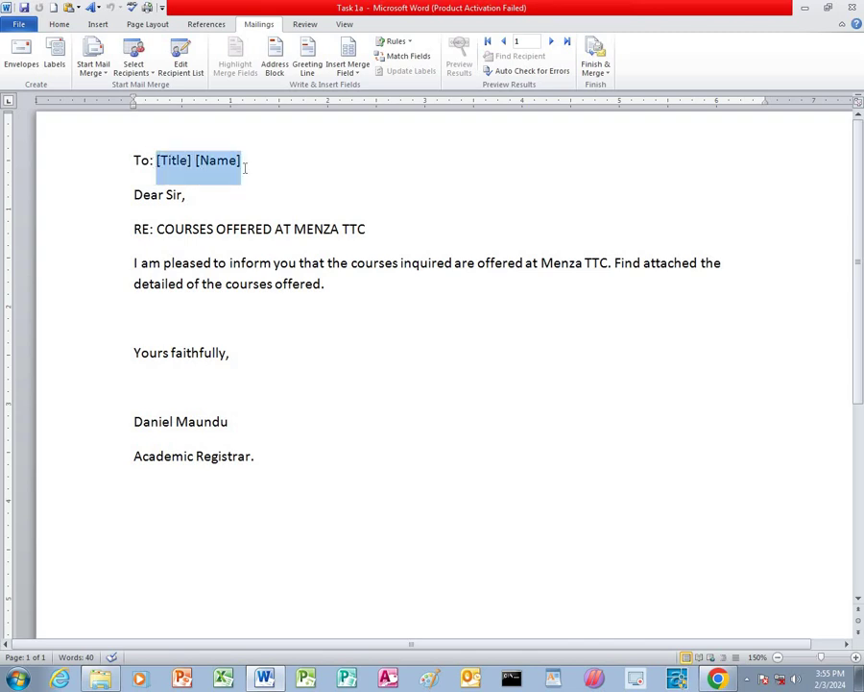
left_click(361, 76)
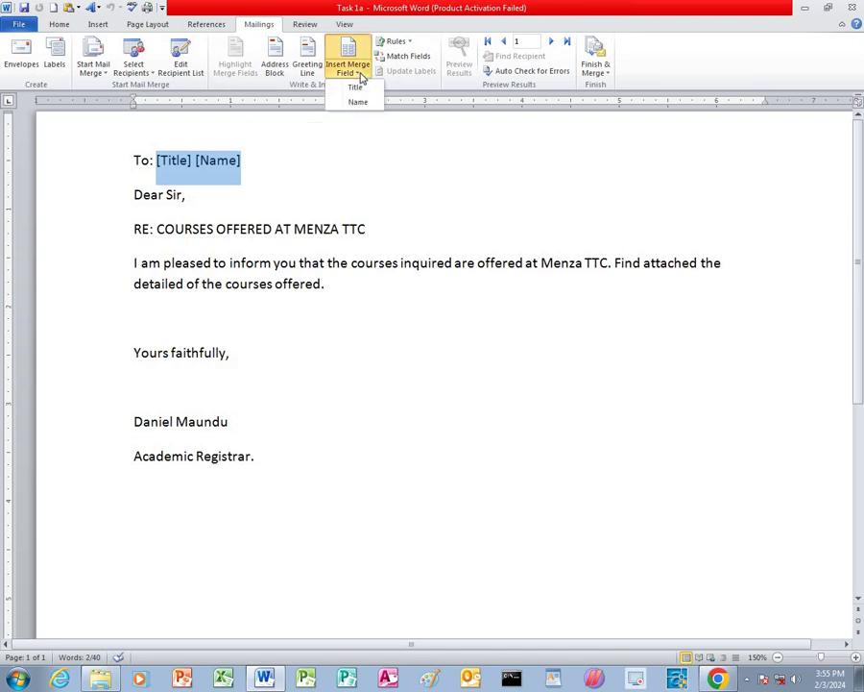
left_click(359, 89)
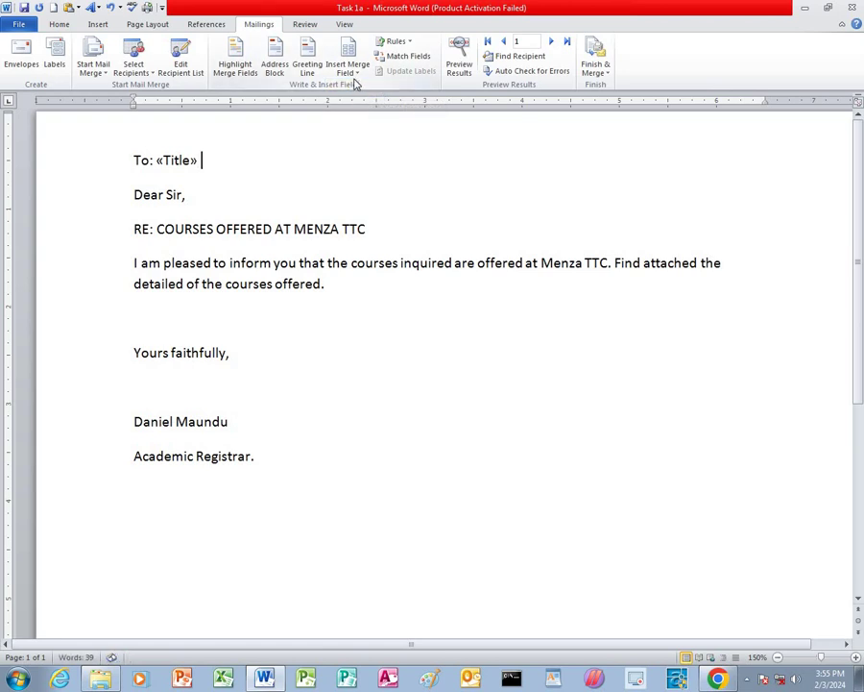
left_click(354, 75)
left_click(359, 102)
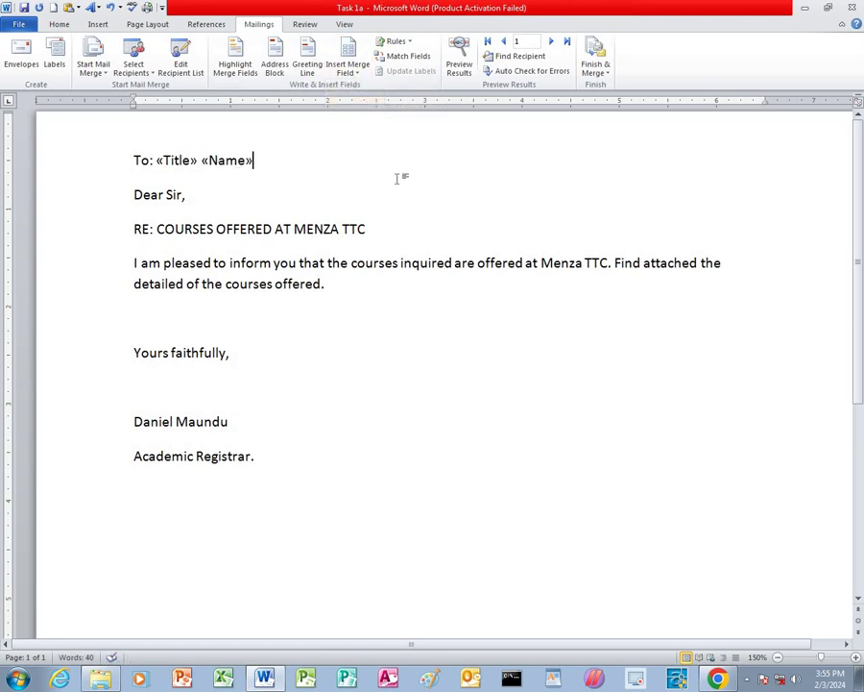
left_click(608, 81)
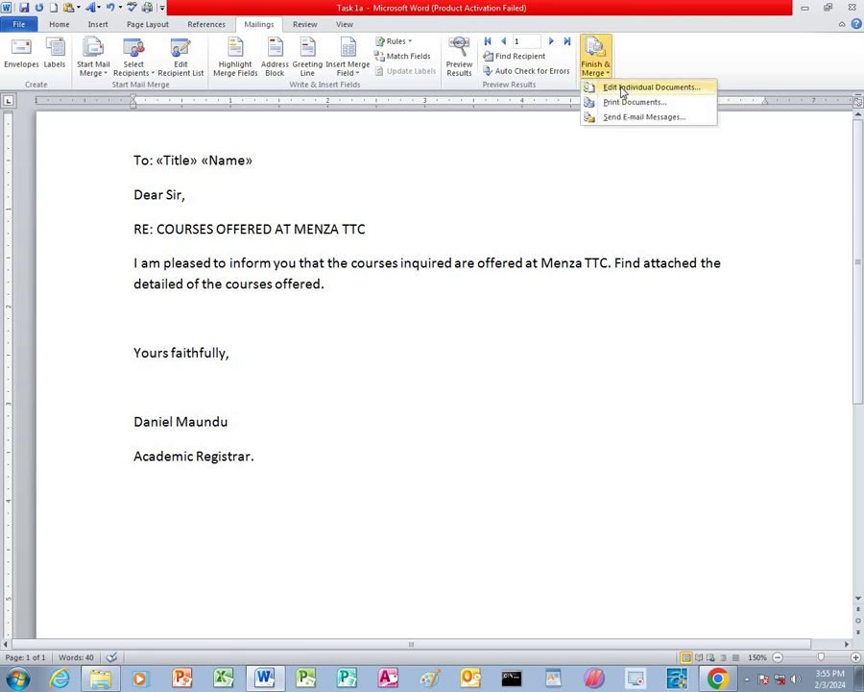
- Merge all records into individual letters in a new, maximised Letters1 document
left_click(622, 89)
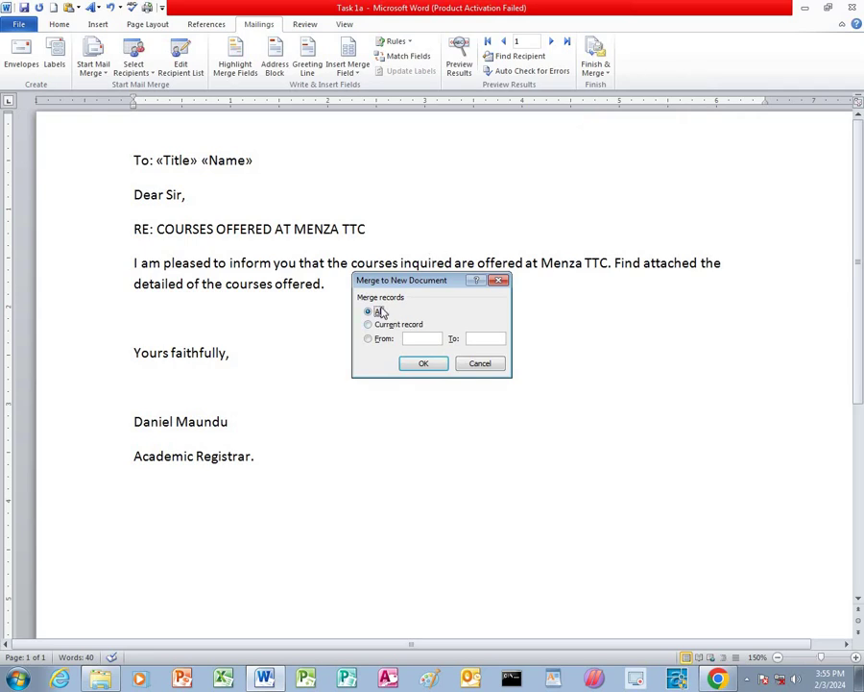
left_click(424, 363)
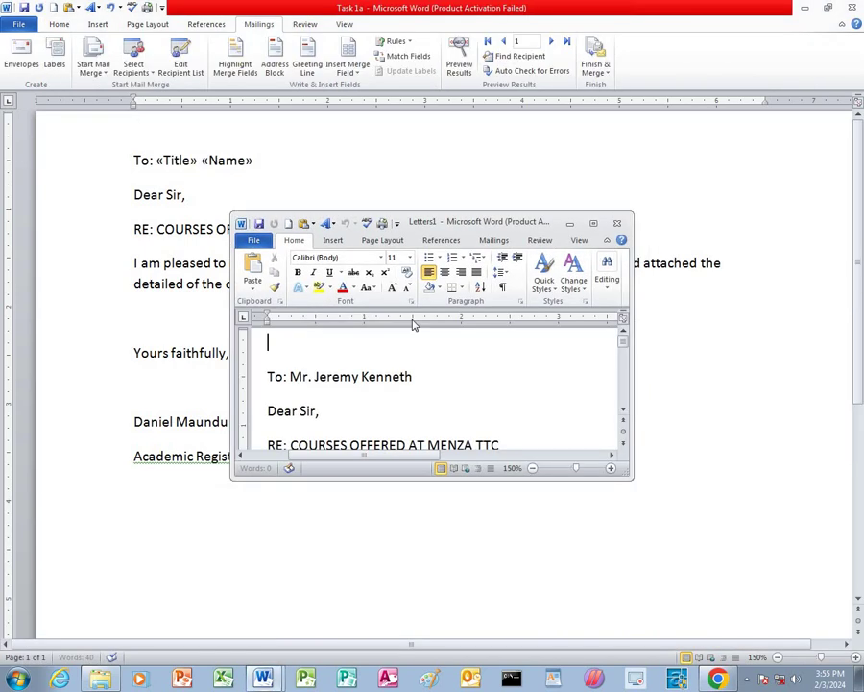
left_click(593, 223)
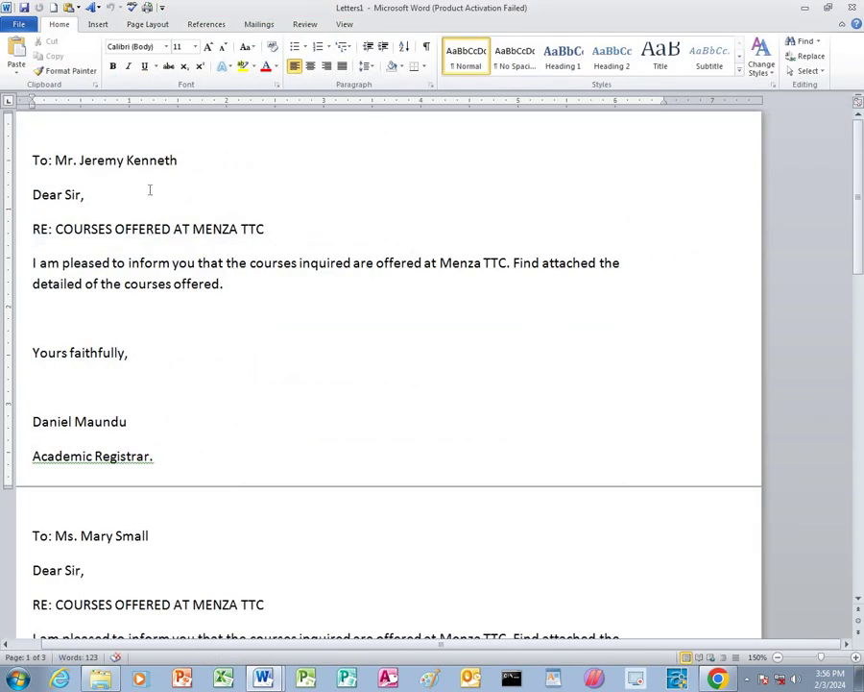
- Scroll through the three personalised letters in Letters1 to check them
scroll(203, 221, "down", 3)
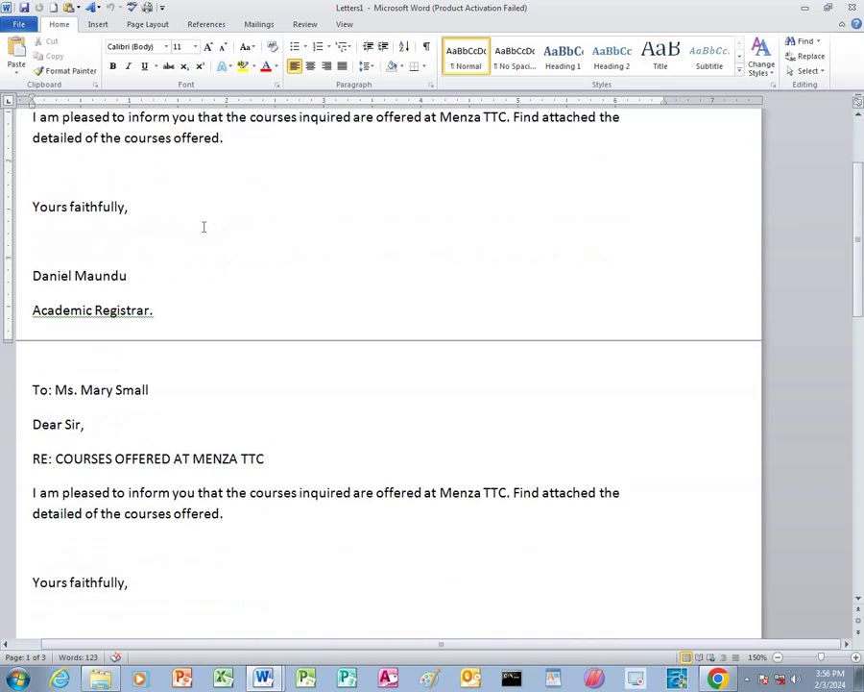
left_click(8, 643)
left_click(7, 644)
scroll(179, 582, "down", 4)
scroll(183, 574, "down", 3)
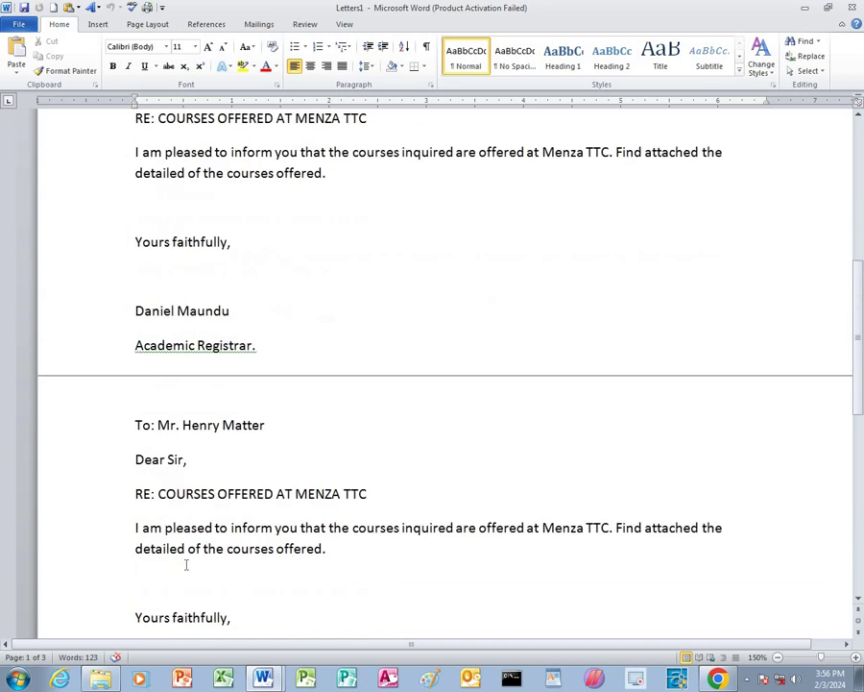
scroll(192, 547, "down", 14)
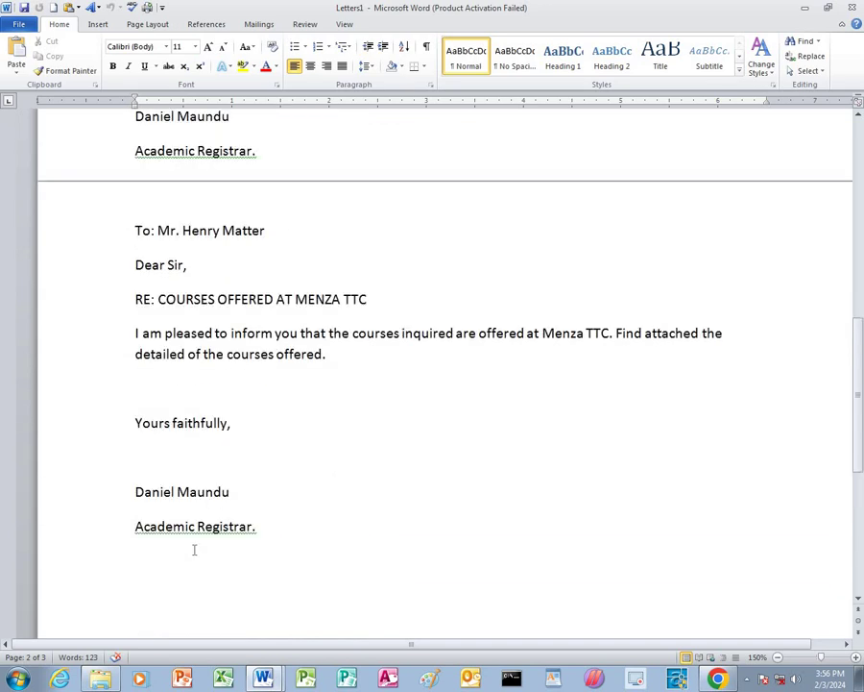
scroll(194, 550, "down", 12)
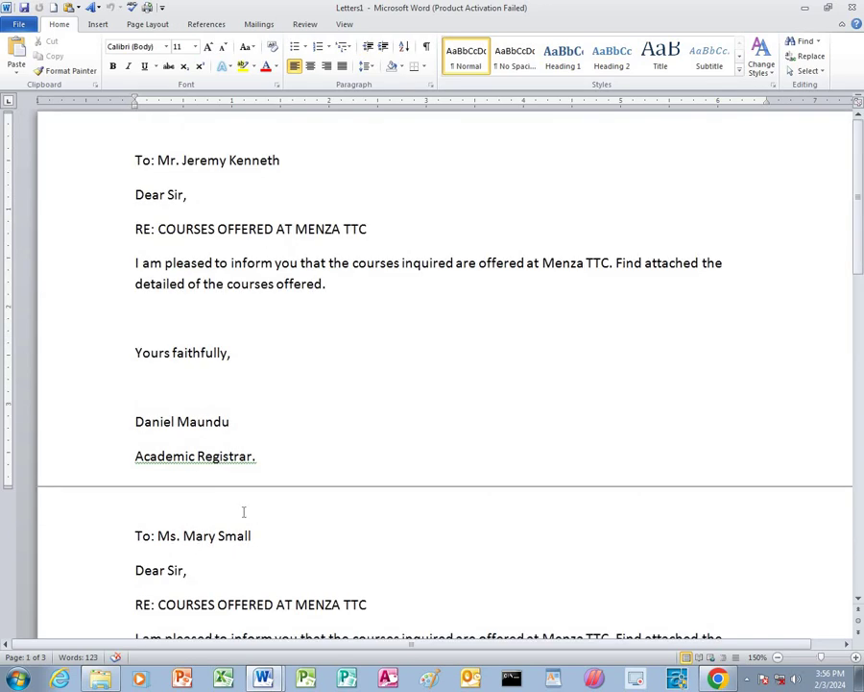
scroll(269, 476, "down", 16)
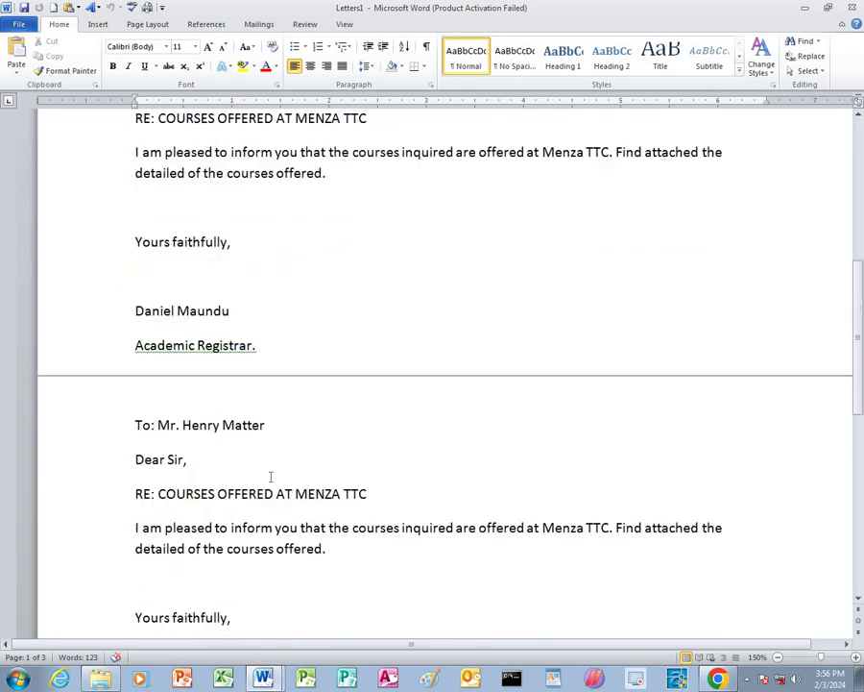
scroll(270, 476, "down", 5)
scroll(269, 477, "up", 12)
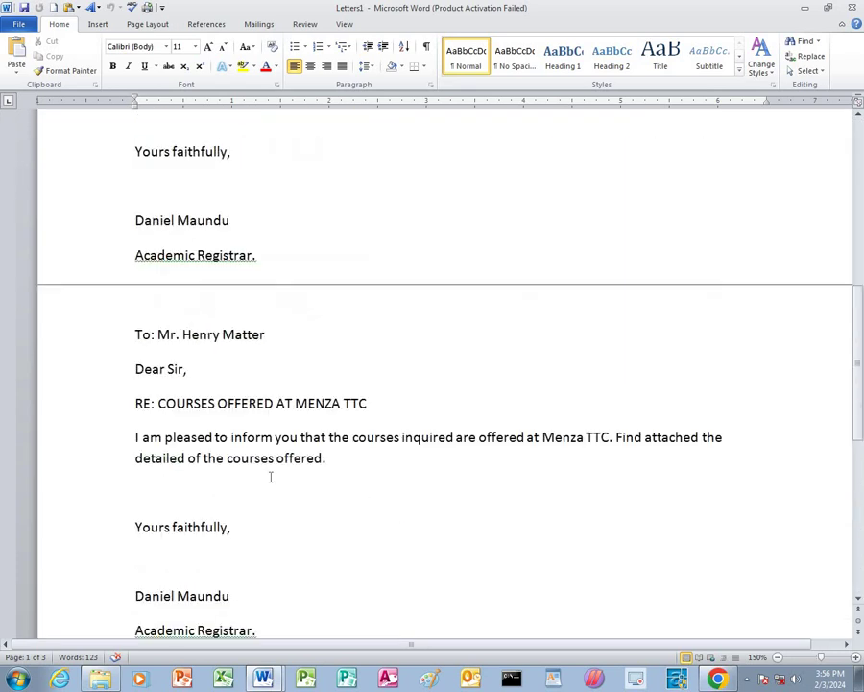
scroll(269, 476, "up", 5)
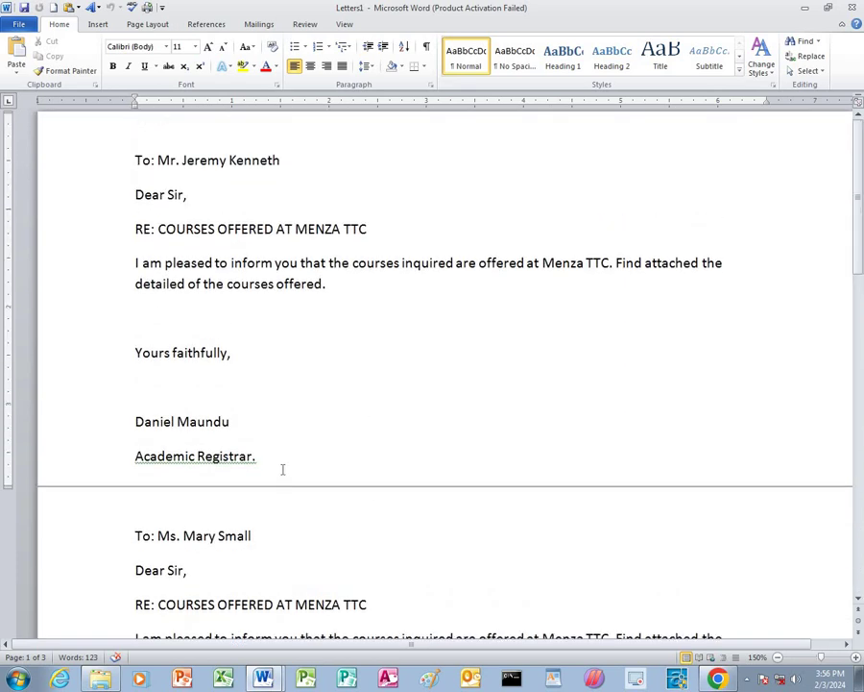
- Save the merged letters as 'Task 1c' in DANTECH COMPUTER SOLUTIONS, then close Task 1a
left_click(851, 6)
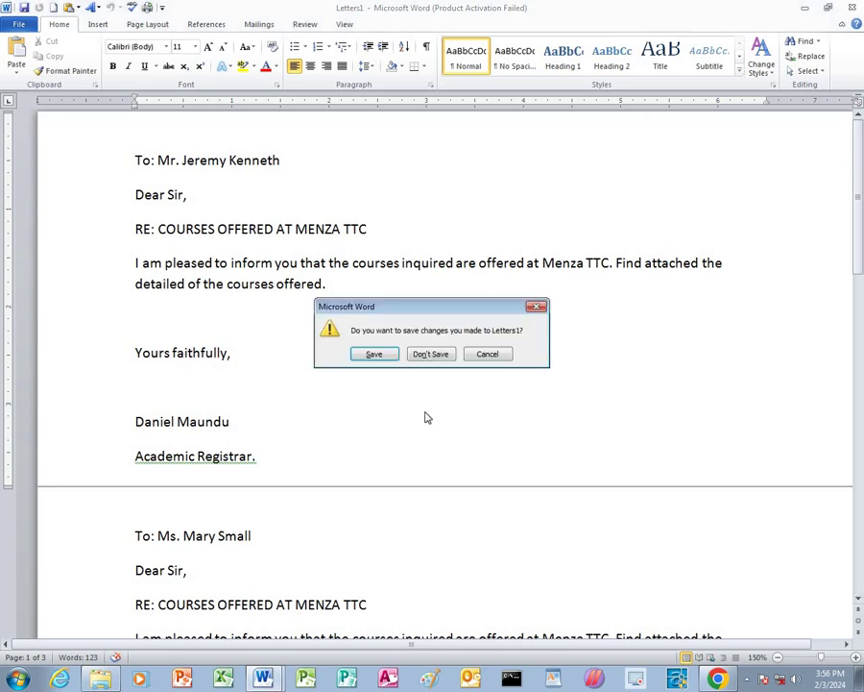
left_click(384, 356)
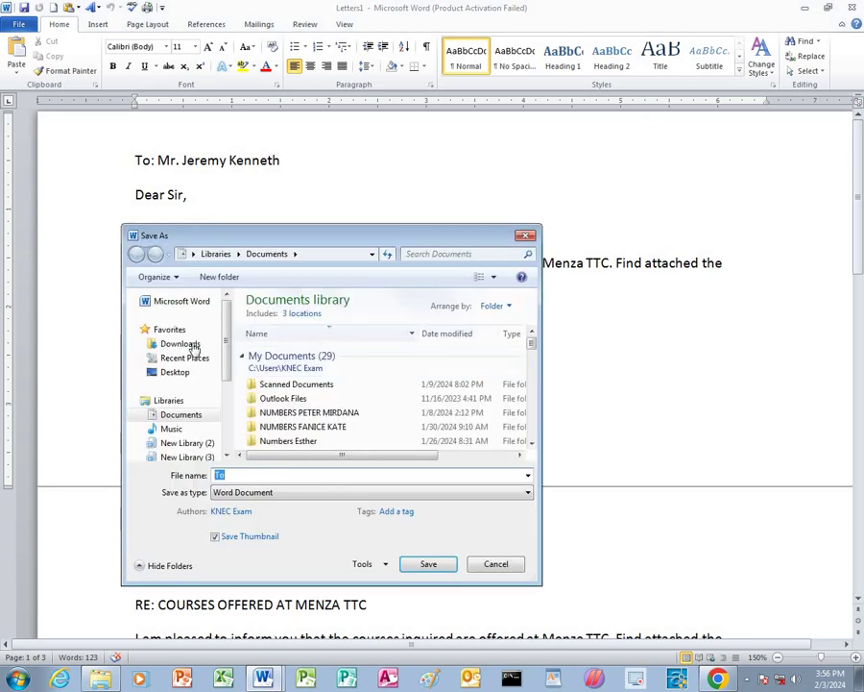
left_click(174, 372)
left_click(460, 255)
left_click(447, 270)
double_click(376, 313)
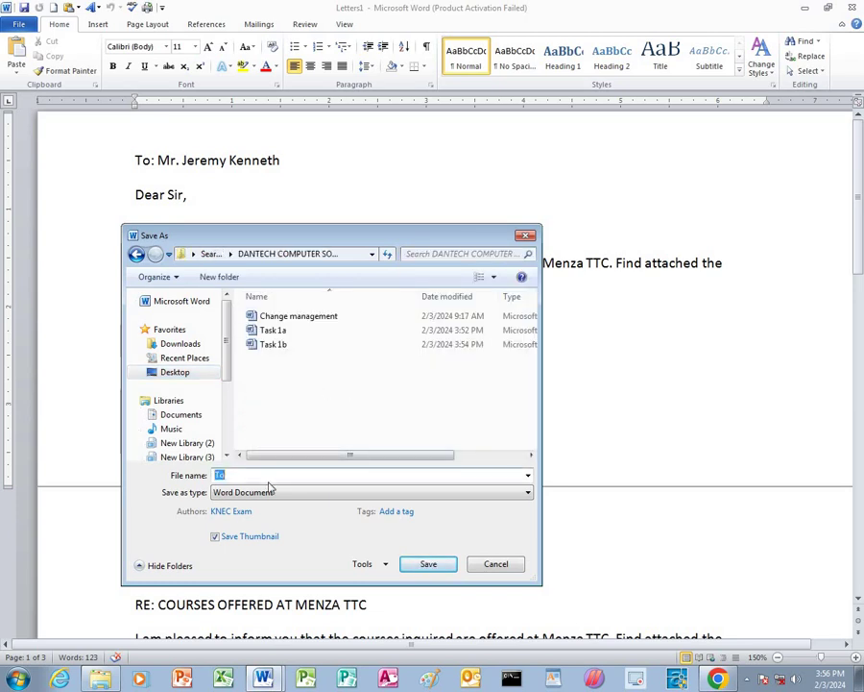
type("Task 1")
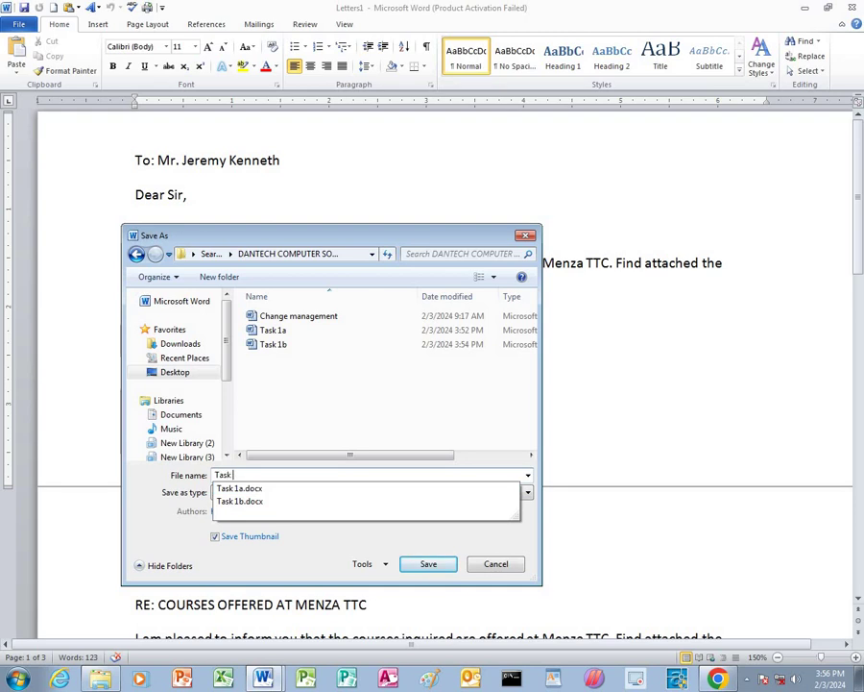
type("c")
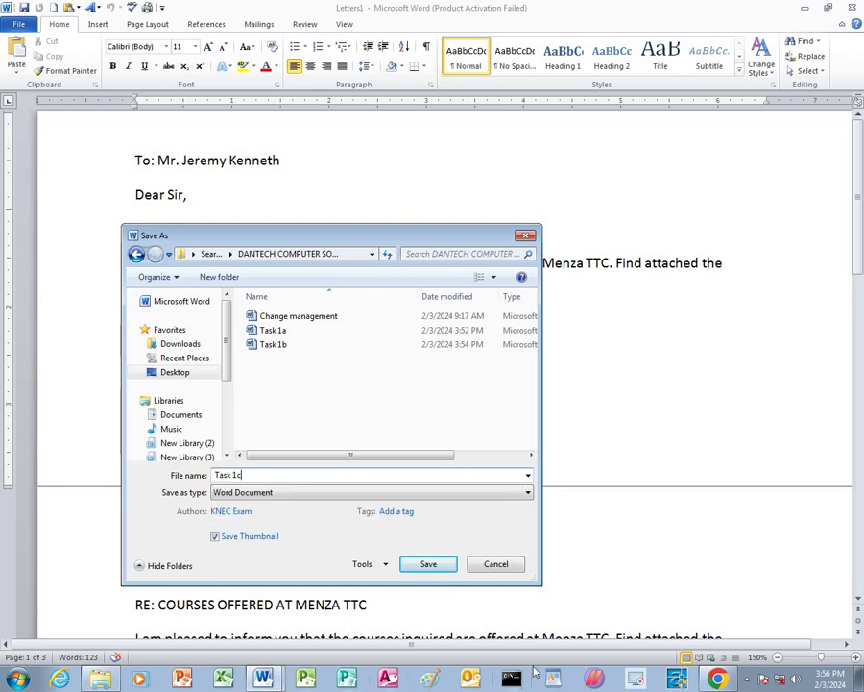
left_click(434, 563)
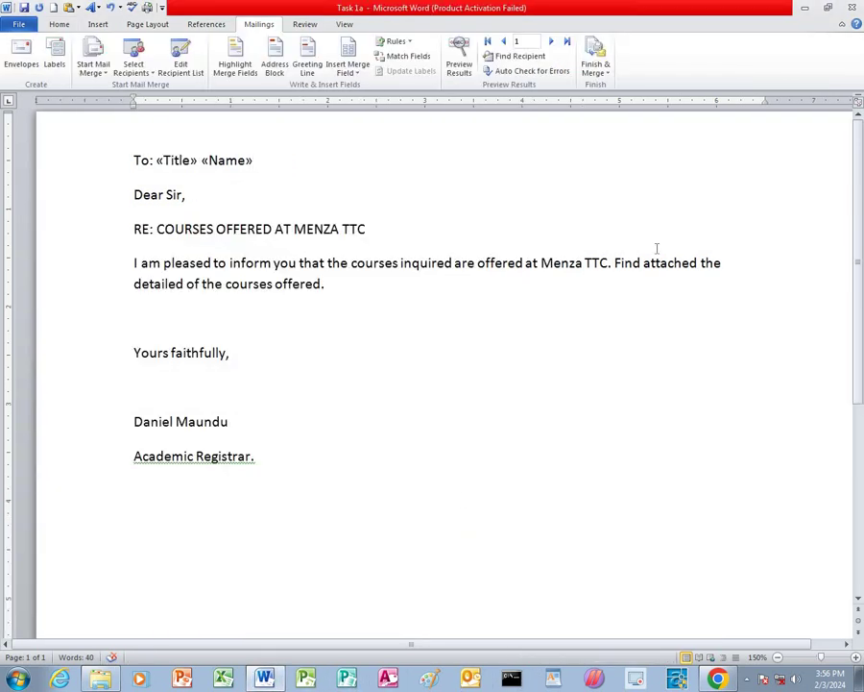
left_click(852, 7)
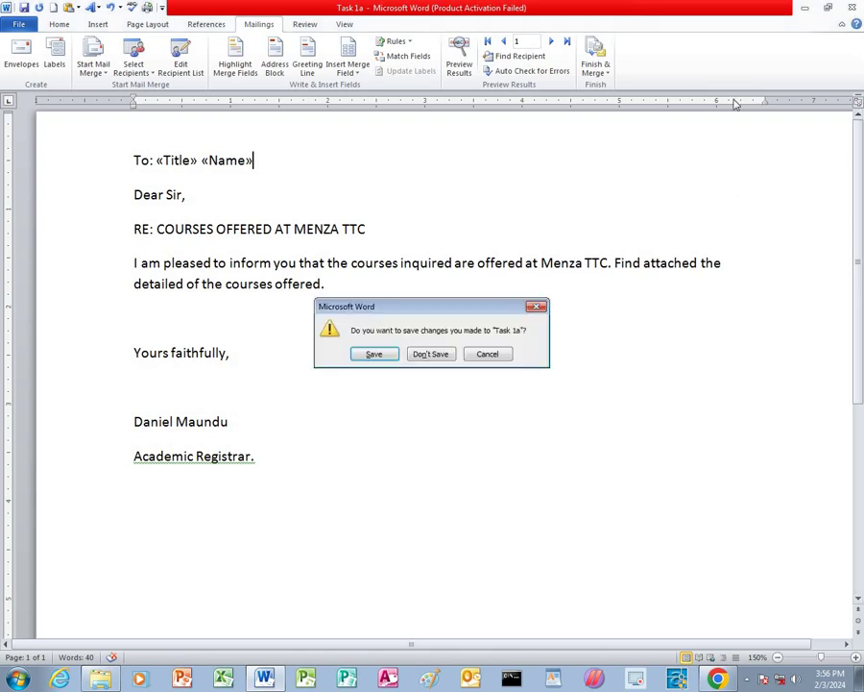
- Discard changes to Task 1a, close the folder window, and return the PDF to Exercise 5
left_click(430, 355)
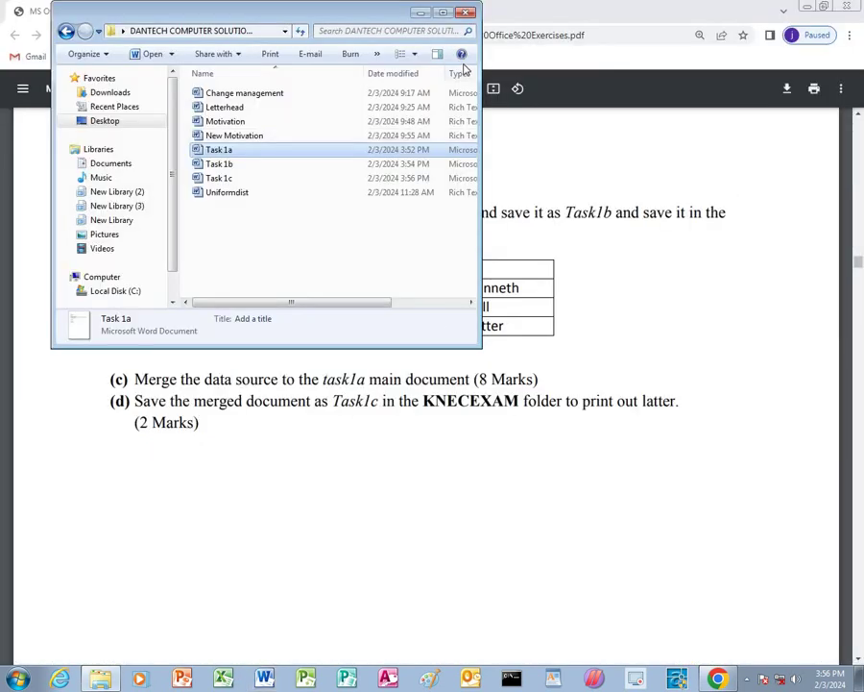
left_click(465, 13)
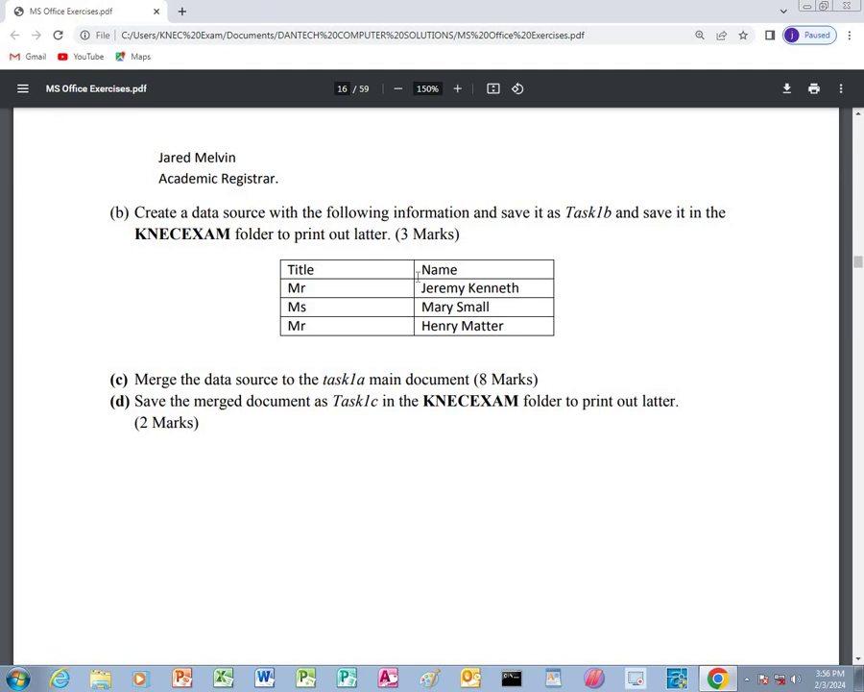
scroll(418, 277, "down", 2)
scroll(417, 276, "up", 7)
scroll(417, 276, "up", 2)
scroll(419, 276, "down", 2)
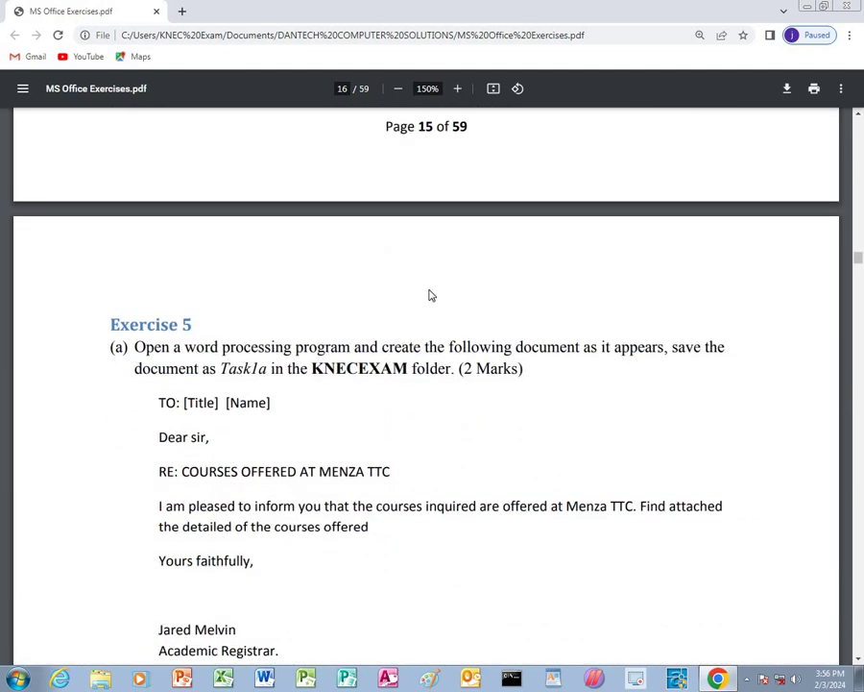